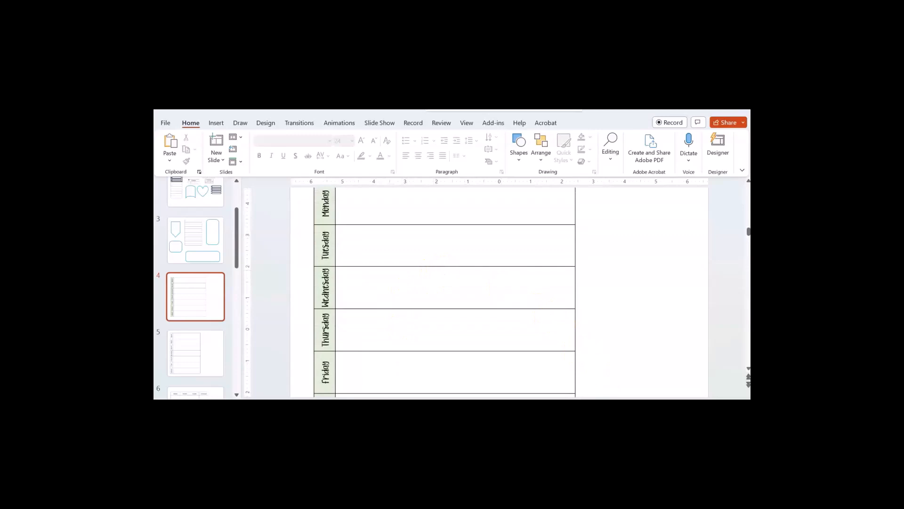
- Adjust the width of the weekday-name column in the weekly table on slide 4
ctrl+scroll(478, 308, down, 3)
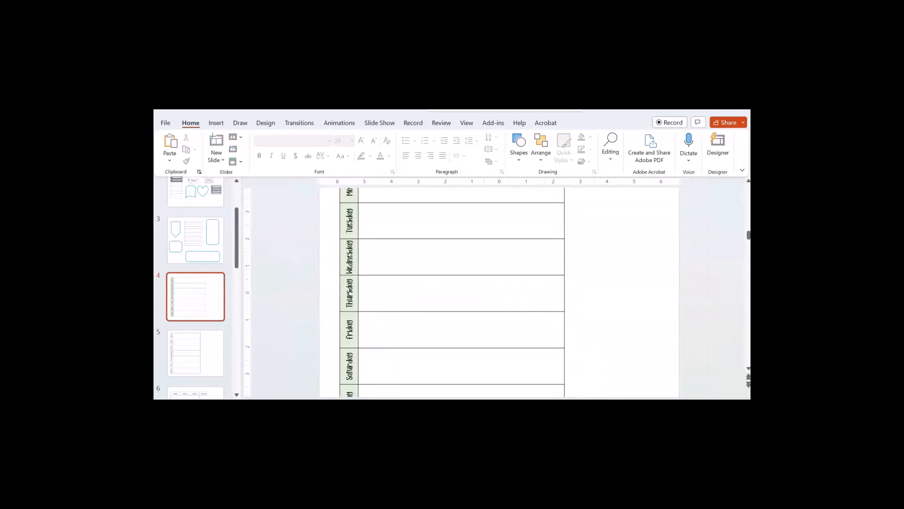
scroll(477, 284, up, 5)
scroll(477, 284, down, 3)
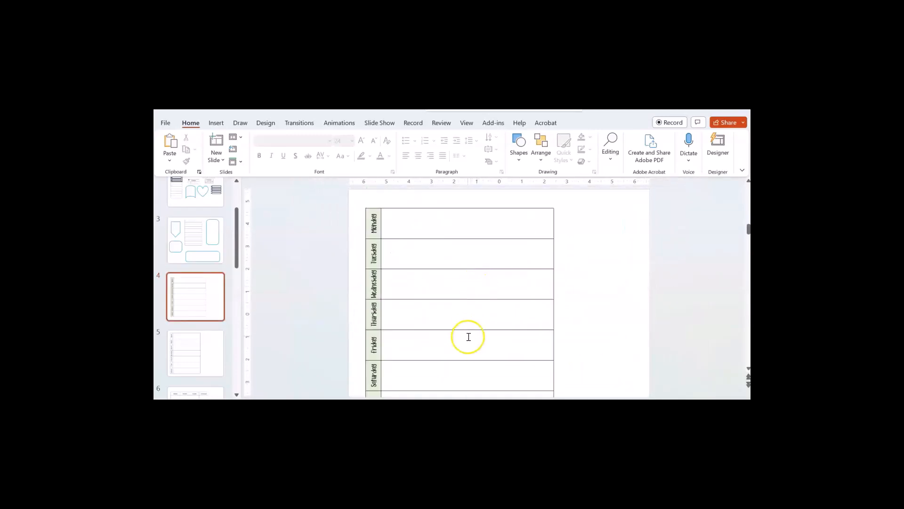
click(371, 225)
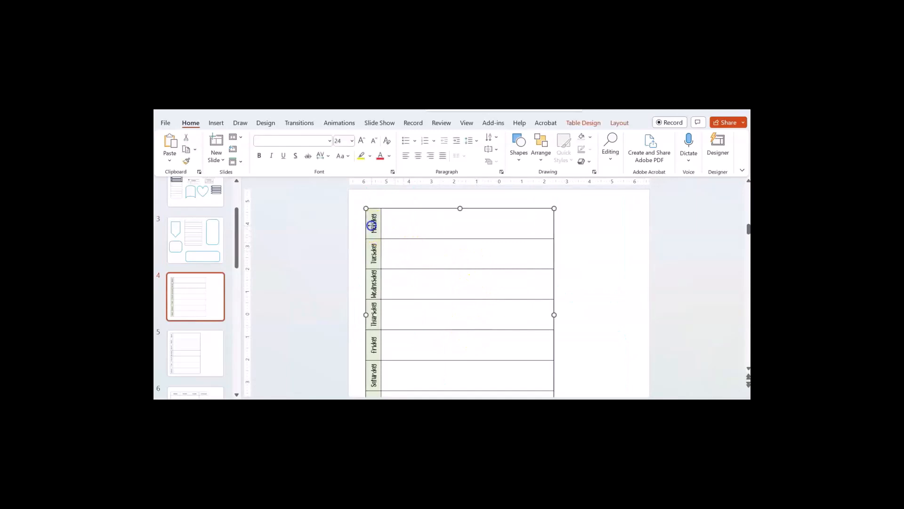
drag(371, 243, 372, 246)
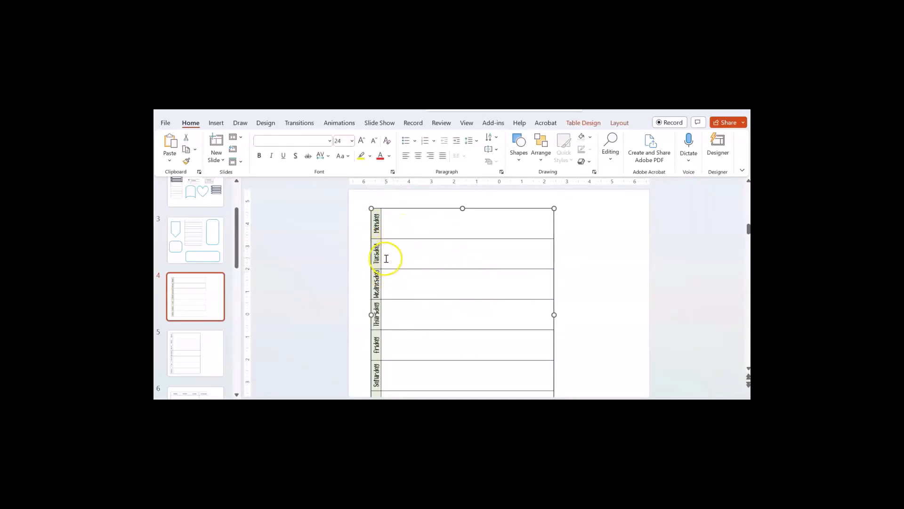
click(353, 252)
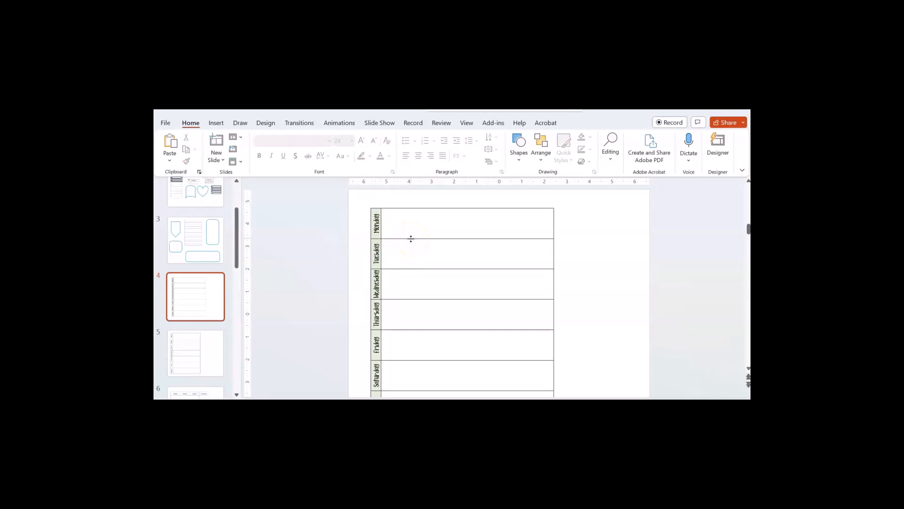
- Shade all the weekday-name cells of the weekly table with a light orange theme color
drag(380, 245, 379, 396)
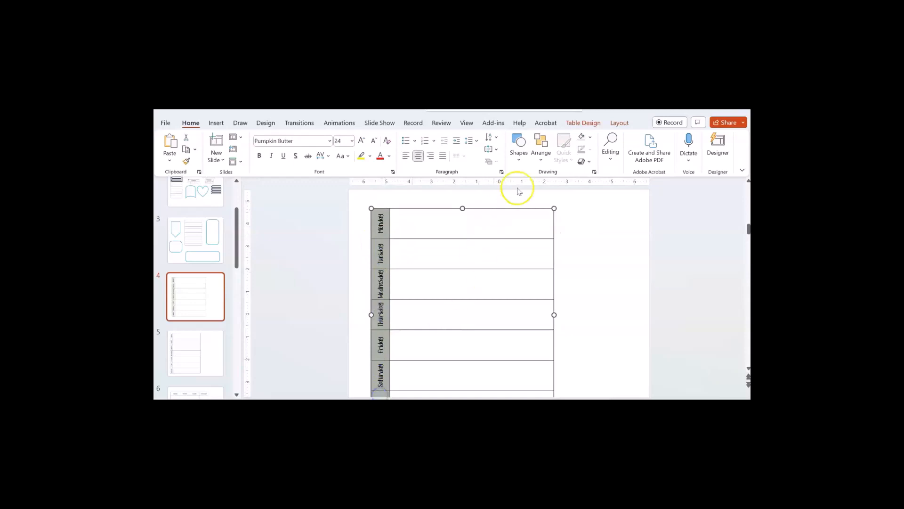
click(584, 123)
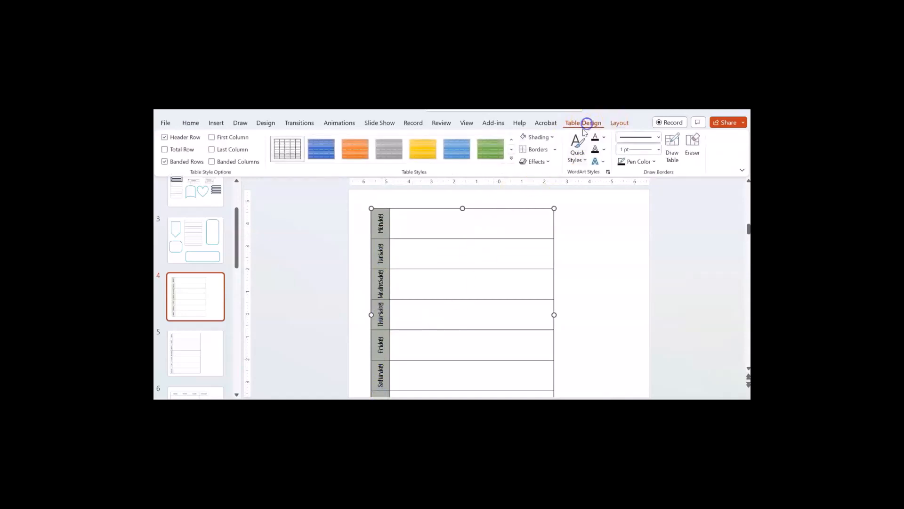
click(551, 137)
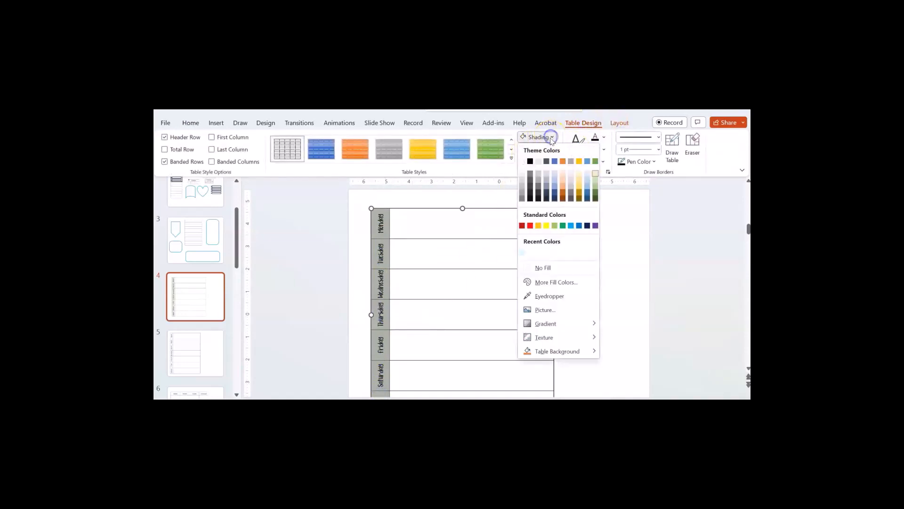
click(546, 226)
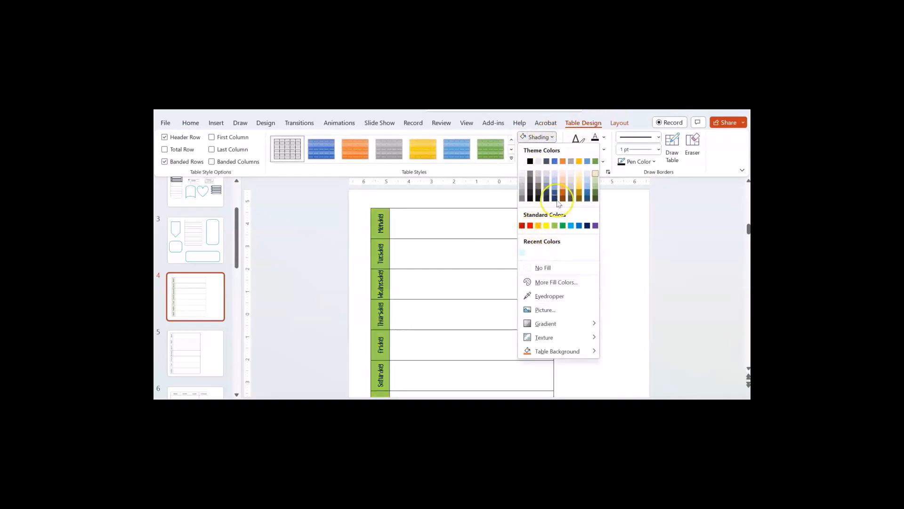
click(566, 181)
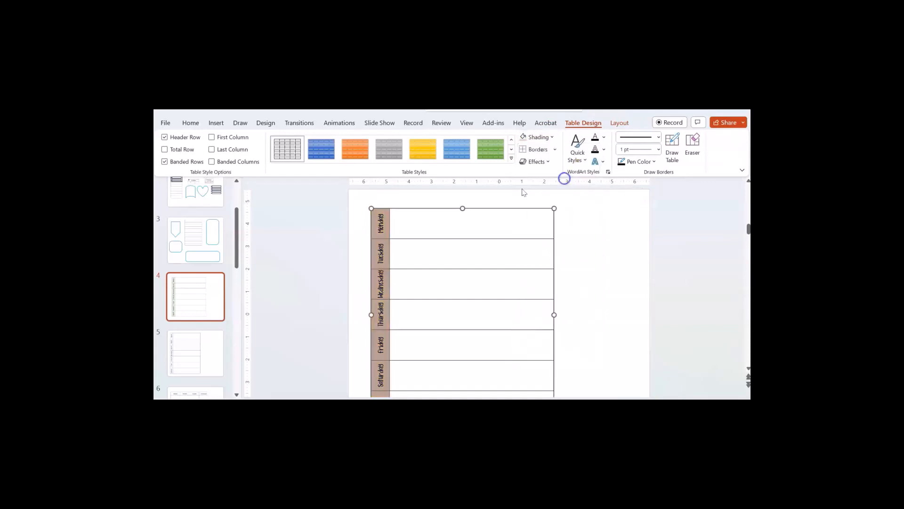
- Examine the options offered for the whole weekly table, including saving it as a picture
click(385, 243)
scroll(360, 273, down, 2)
scroll(365, 295, up, 2)
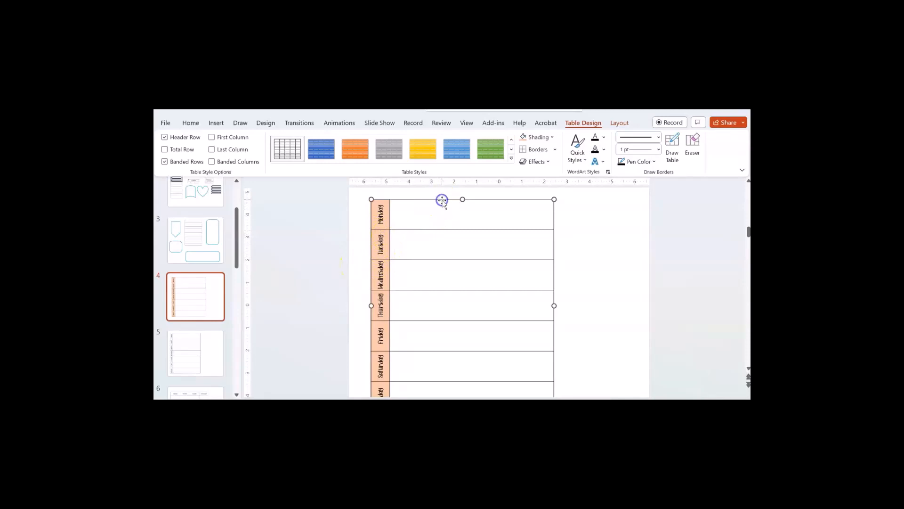
right_click(442, 200)
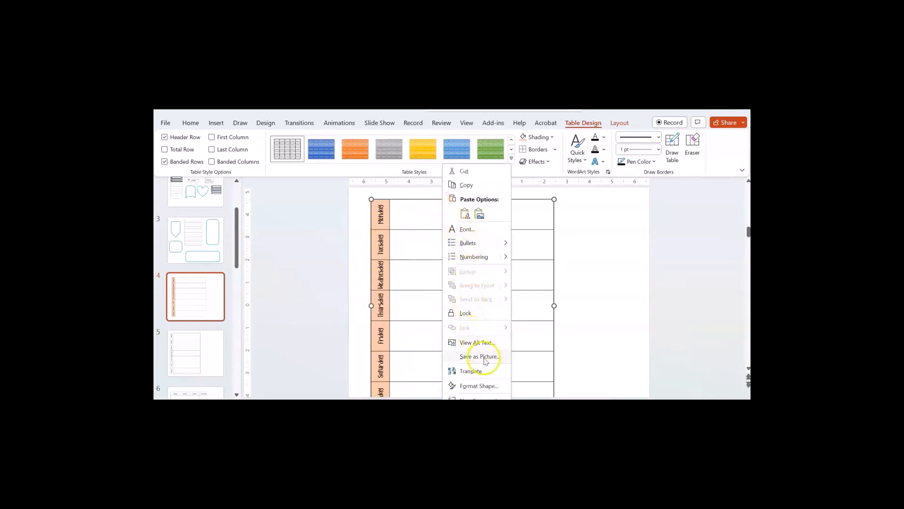
click(331, 293)
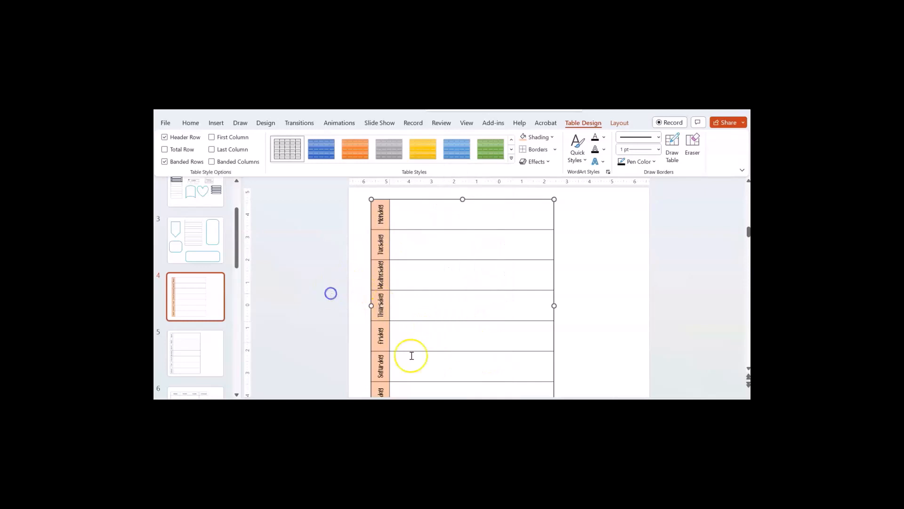
- Switch to the widgets folder in File Explorer and look through the saved widget pictures
mouse_move(600, 399)
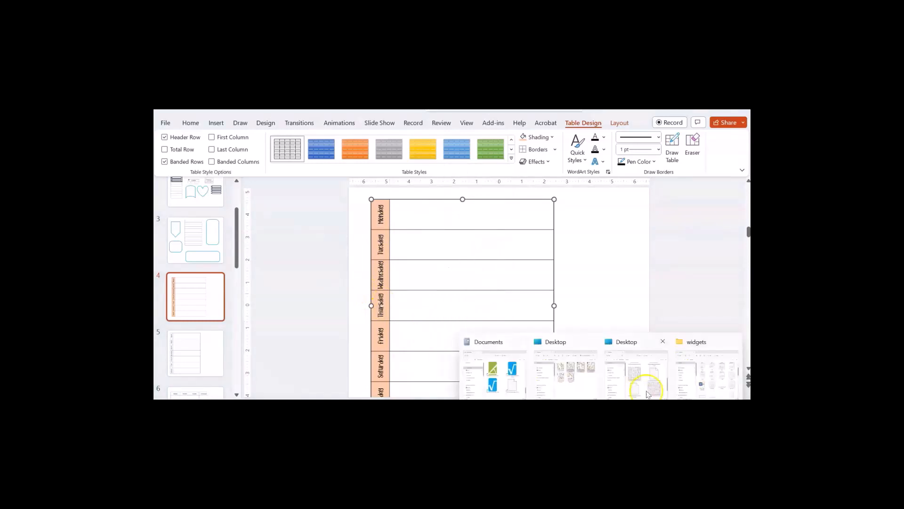
click(688, 378)
scroll(460, 302, down, 15)
click(458, 338)
scroll(504, 343, up, 5)
scroll(506, 346, down, 5)
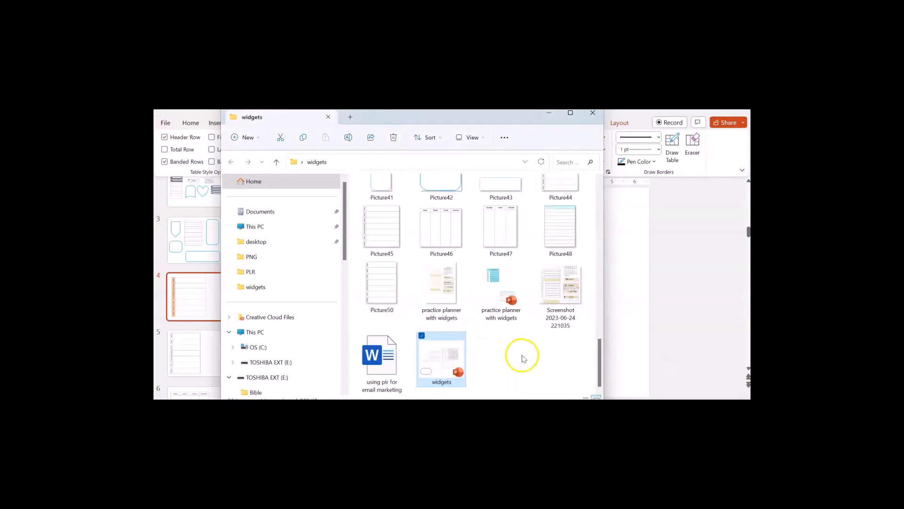
scroll(520, 356, up, 2)
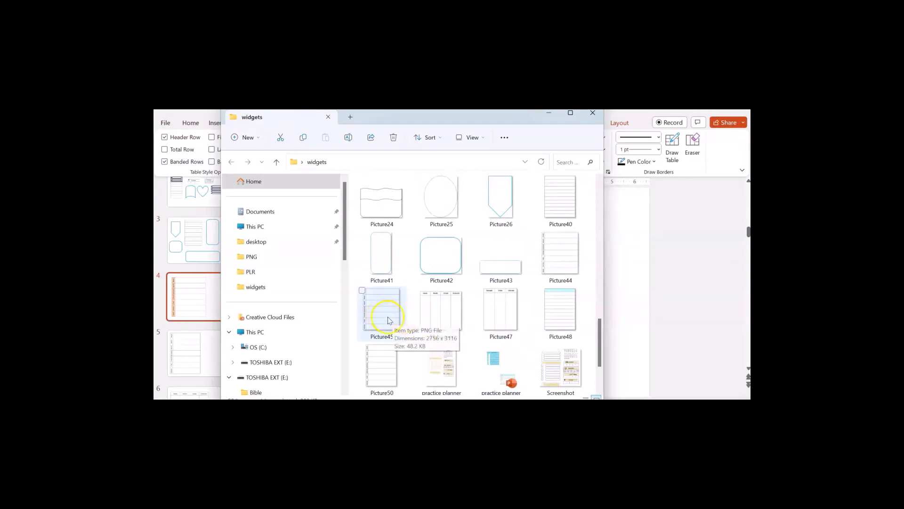
scroll(459, 320, down, 2)
scroll(468, 317, up, 2)
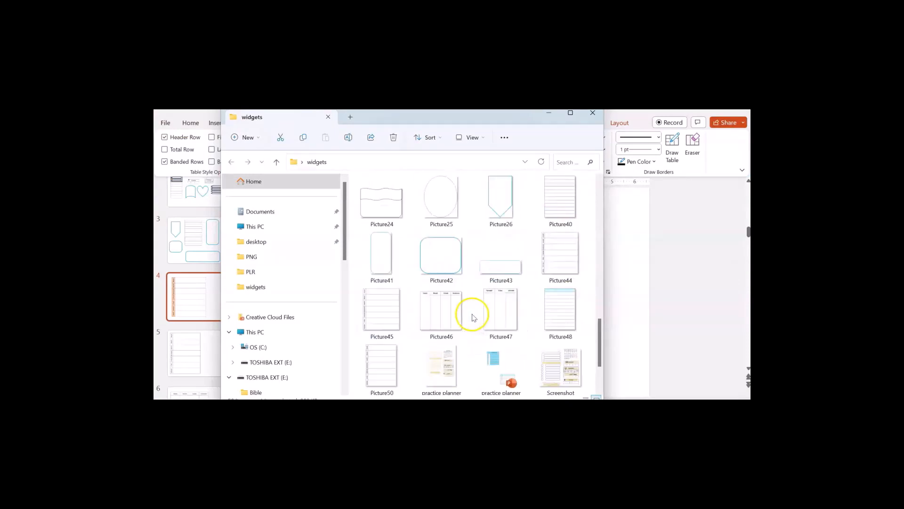
- Return to PowerPoint and examine the weekly table layouts on slides 5 to 8
click(218, 293)
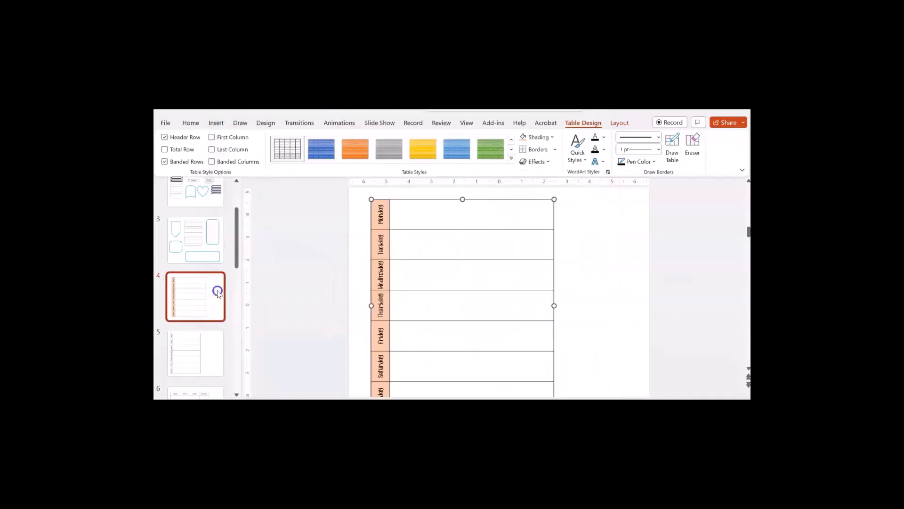
scroll(212, 306, down, 3)
click(213, 312)
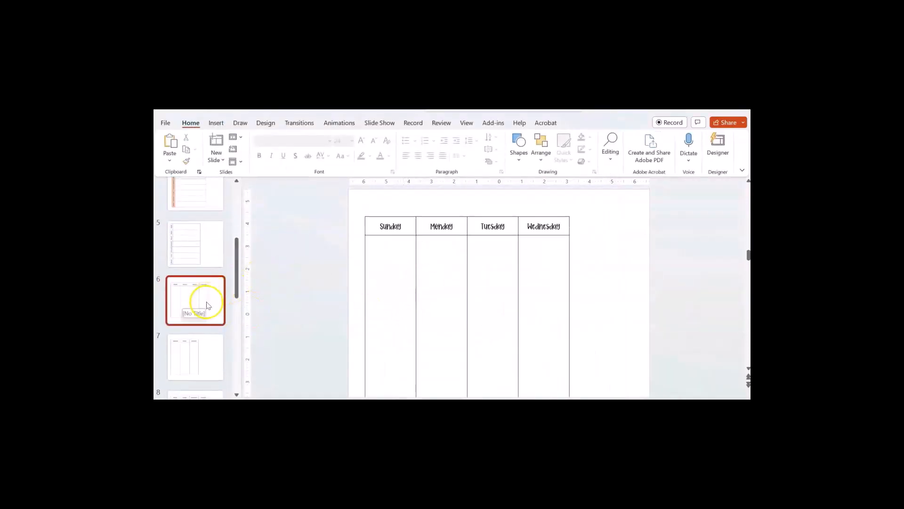
scroll(207, 306, down, 2)
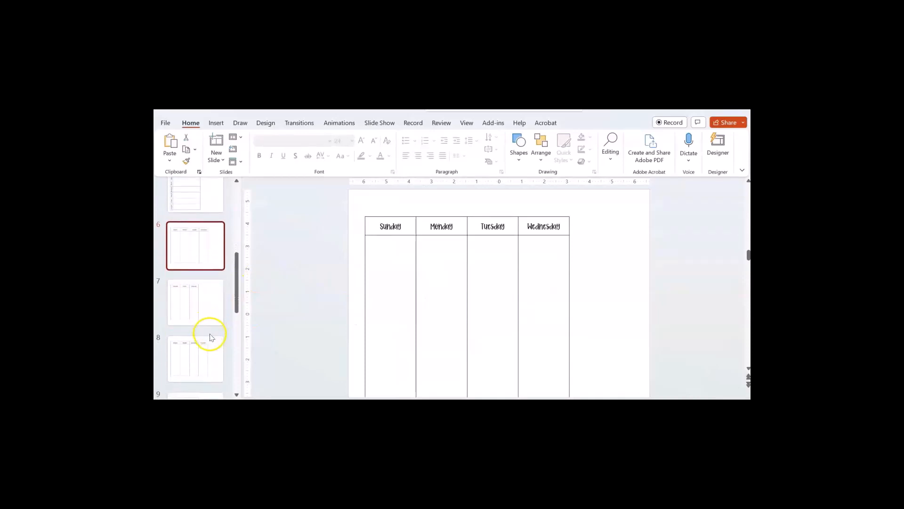
click(212, 351)
click(202, 307)
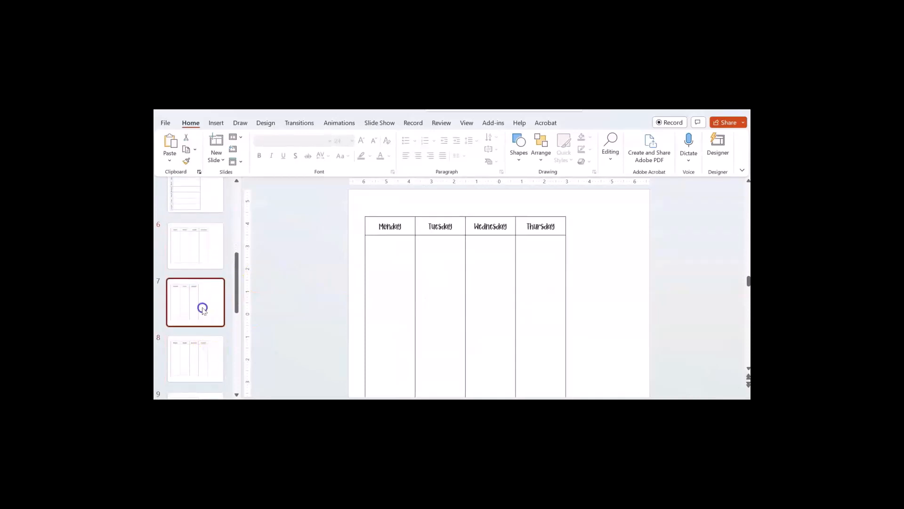
scroll(198, 267, up, 3)
click(198, 259)
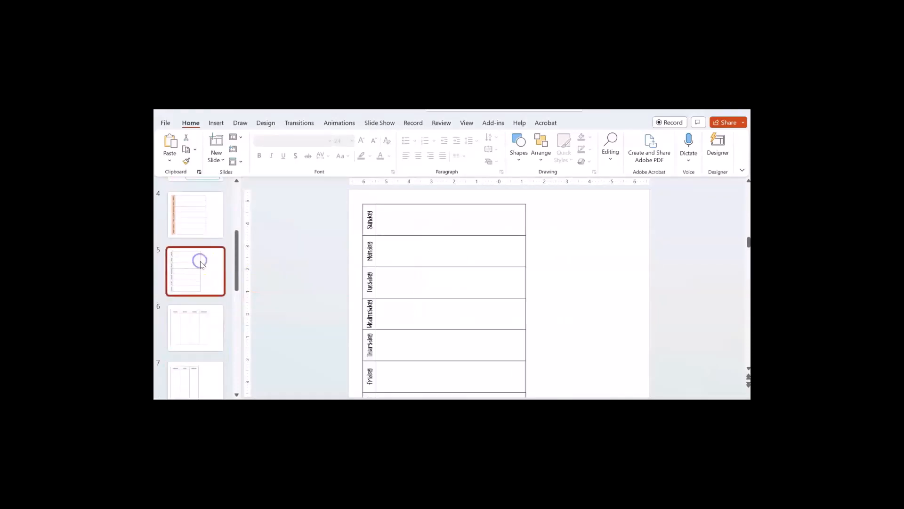
scroll(403, 298, down, 3)
scroll(420, 347, up, 3)
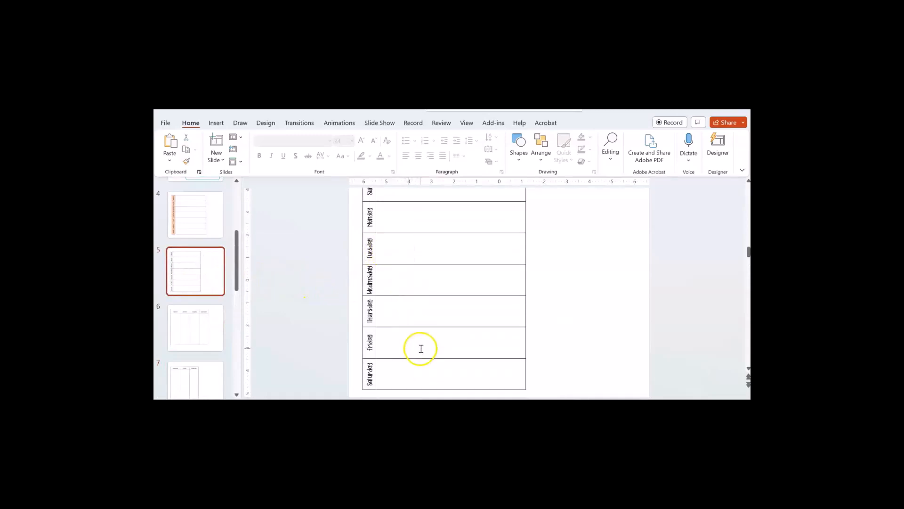
- Review the remaining widget designs, including the shapes on slide 3, the November calendars on slides 11 and 12, and slide 9
click(186, 211)
scroll(206, 226, up, 2)
click(209, 224)
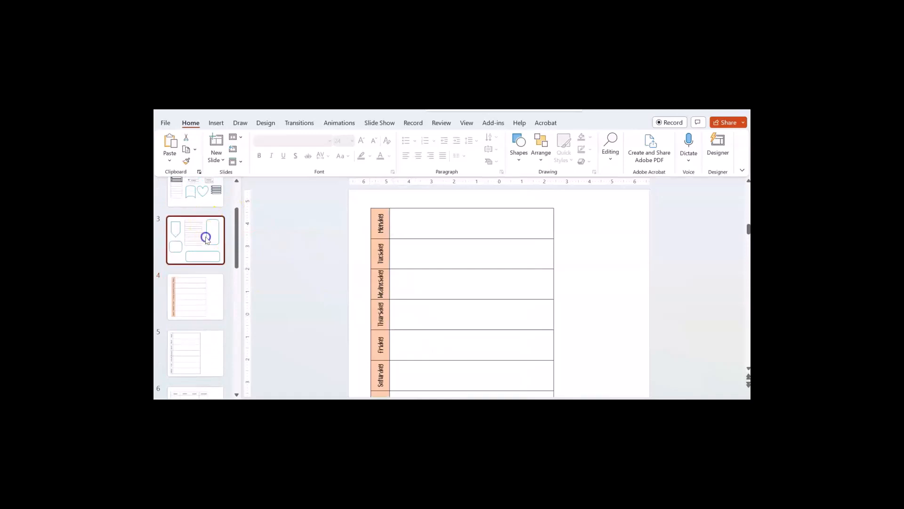
scroll(202, 236, down, 1)
scroll(210, 301, down, 6)
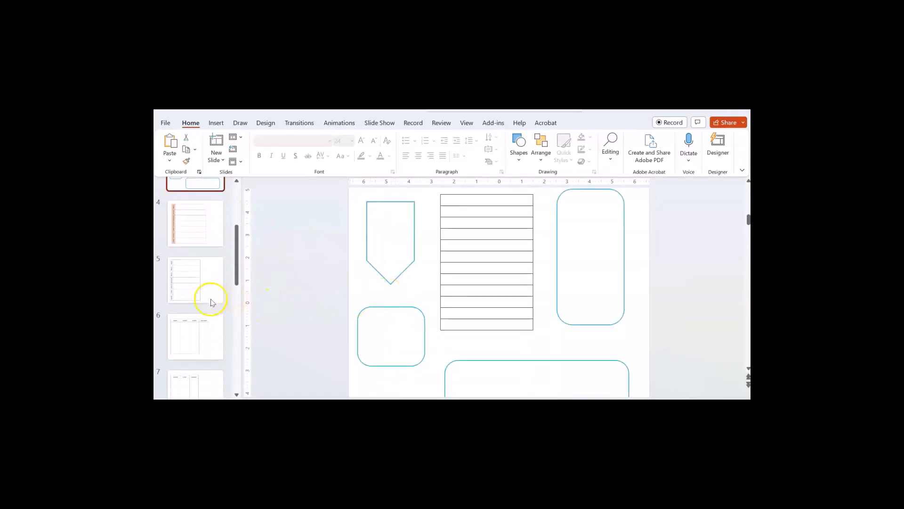
click(210, 314)
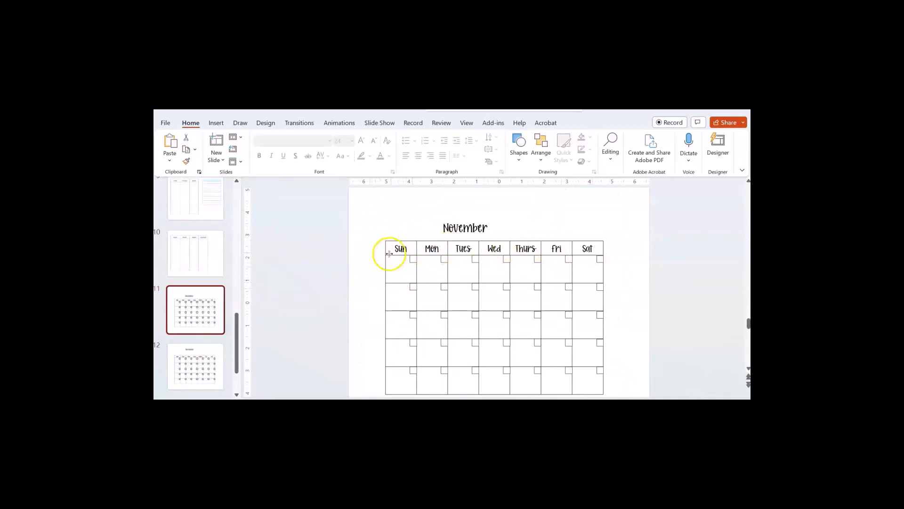
click(215, 360)
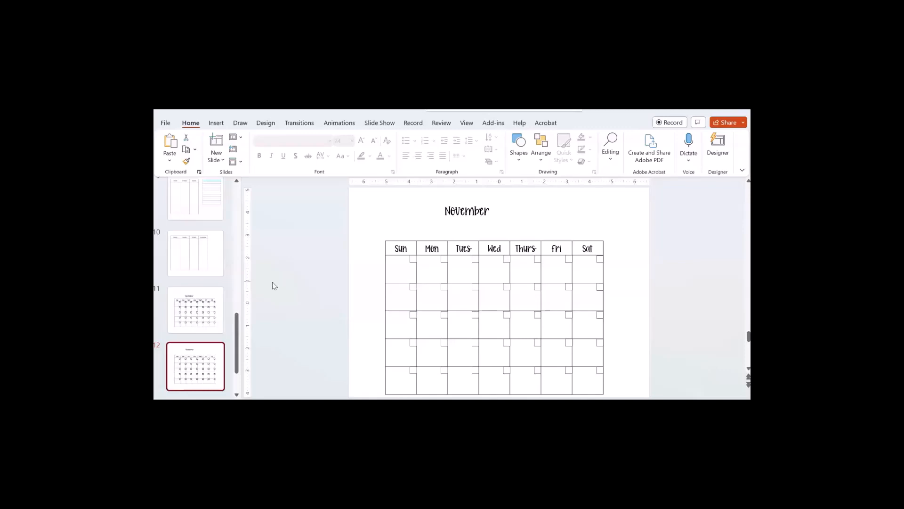
scroll(200, 203, up, 3)
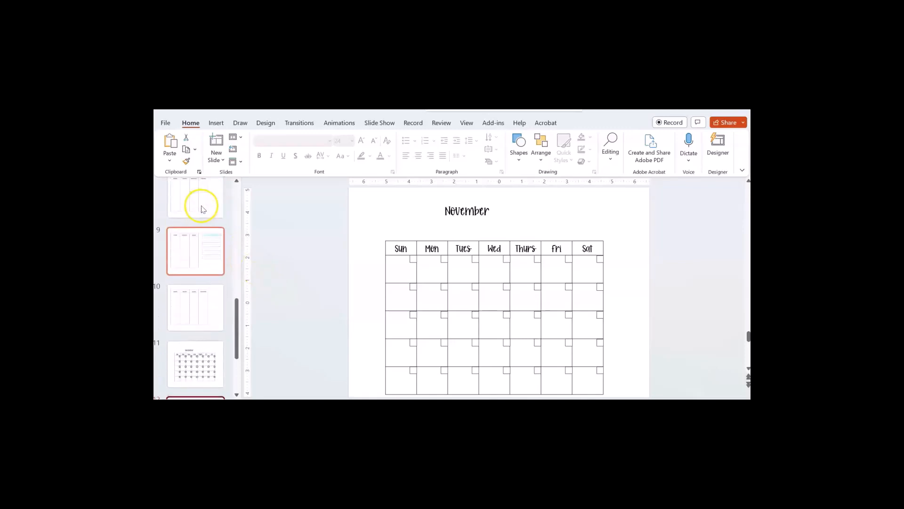
click(214, 264)
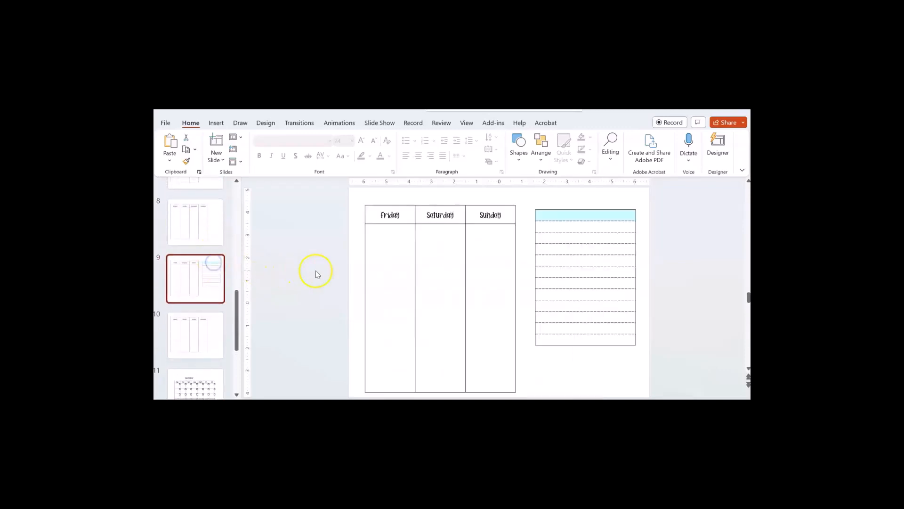
- Add a new slide after slide 13 and delete its title and text placeholders
scroll(210, 324, down, 4)
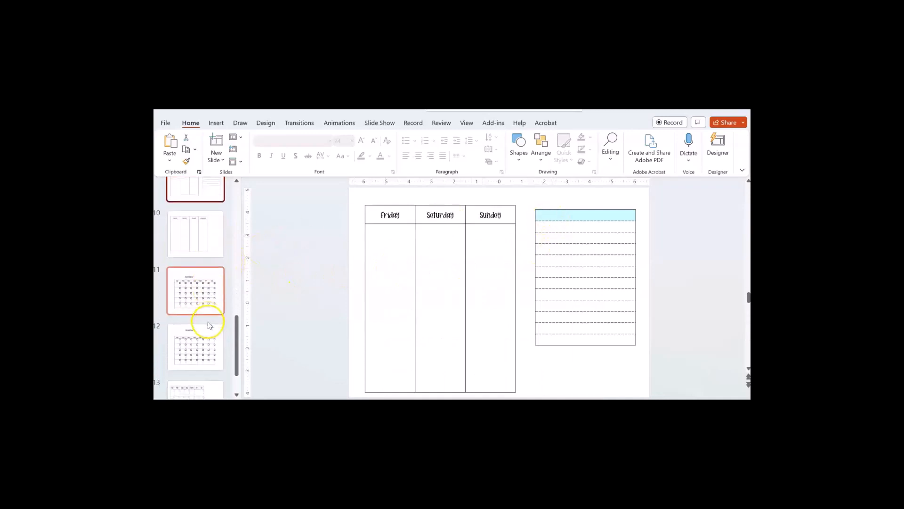
scroll(209, 324, down, 2)
click(215, 388)
right_click(214, 389)
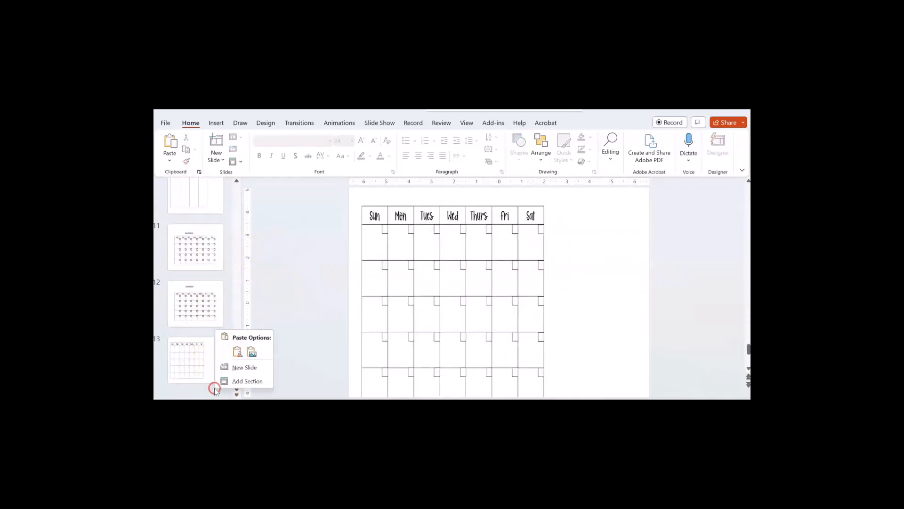
click(253, 368)
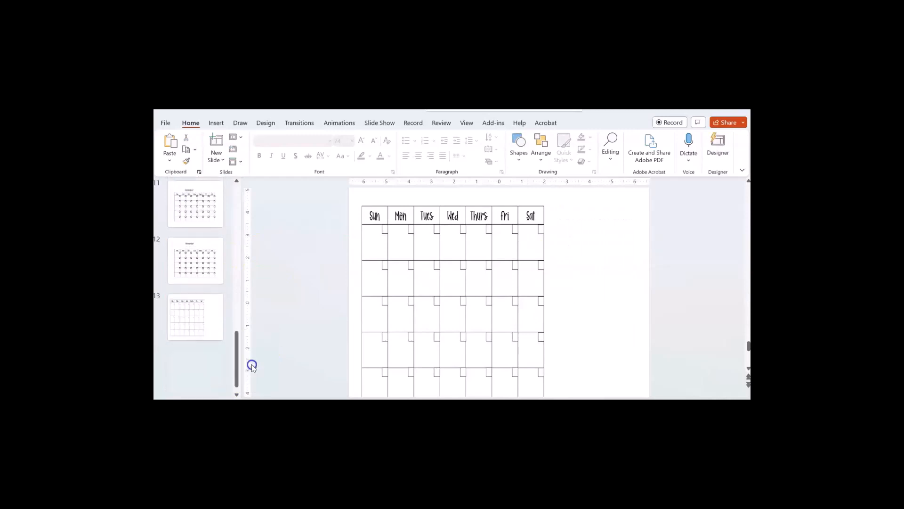
drag(342, 189, 678, 394)
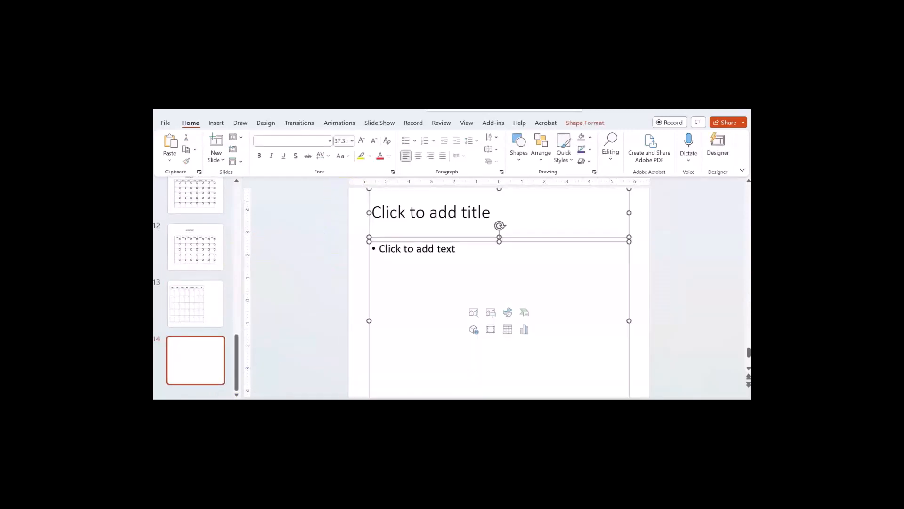
key(Delete)
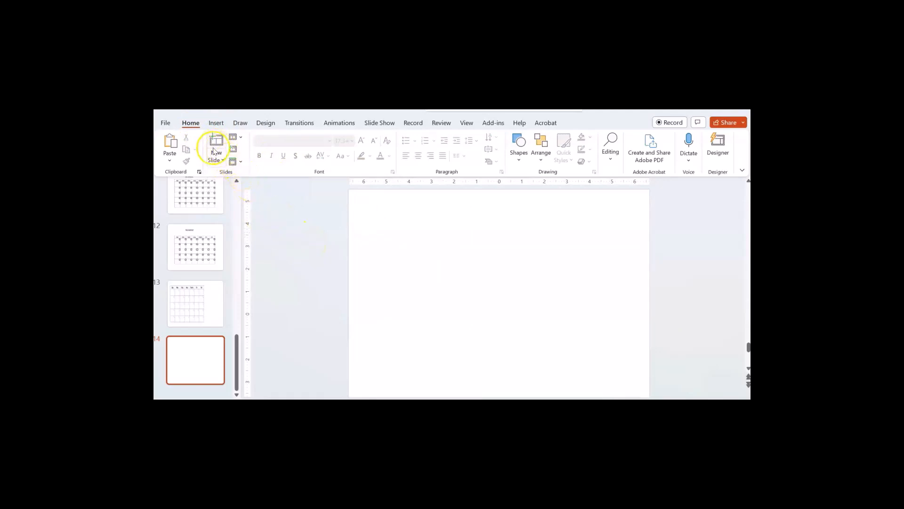
- Insert a table with two columns and seven rows on the blank slide 14
click(216, 124)
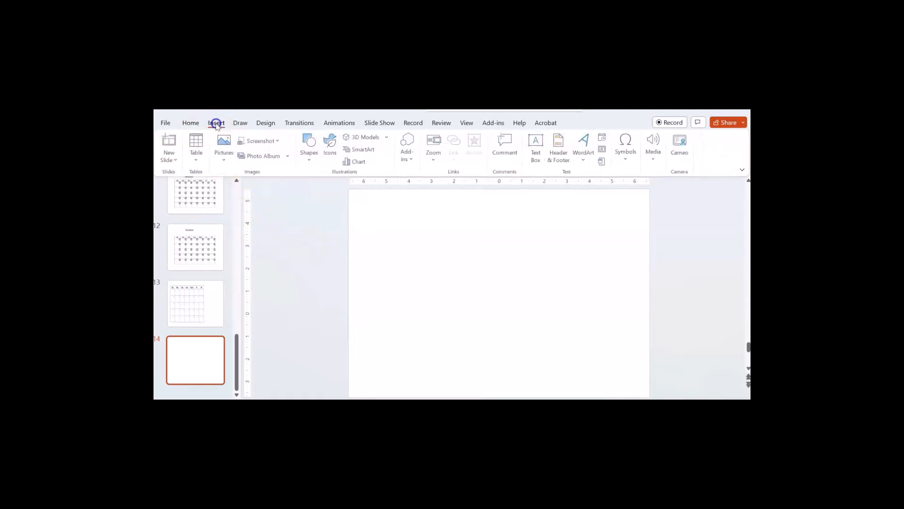
click(197, 162)
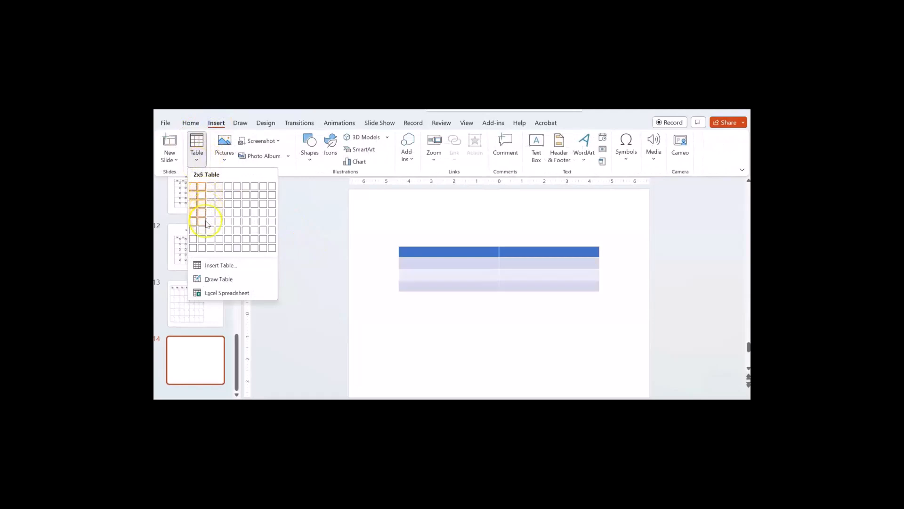
click(203, 245)
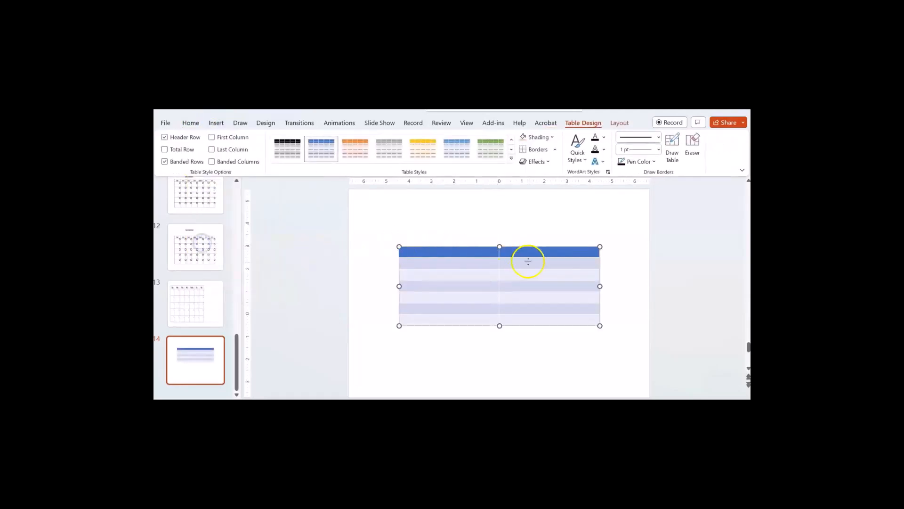
- Narrow the whole table, then shrink its first column to a slim strip beside a wide second column
drag(600, 286, 522, 285)
click(461, 261)
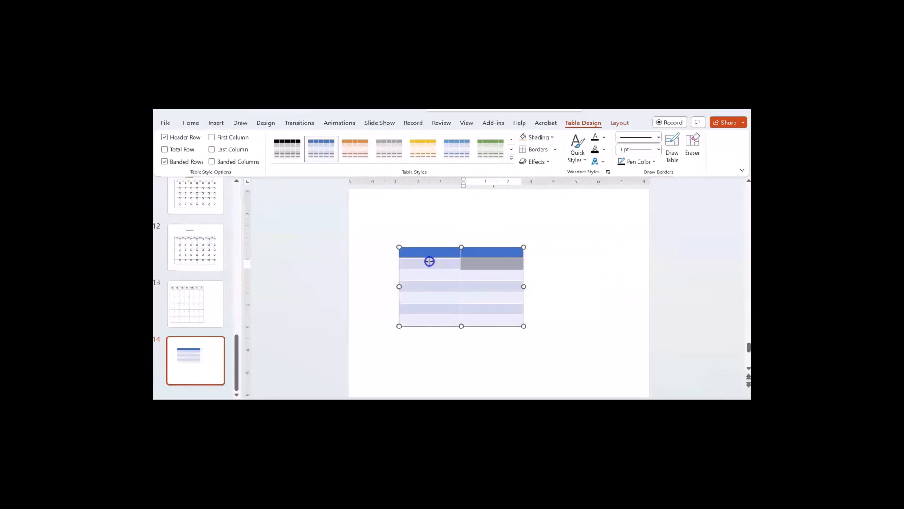
drag(419, 262, 419, 262)
- Apply the plain unshaded grid style to the table and move it toward the slide's upper-left corner with slightly taller rows
click(511, 158)
click(290, 198)
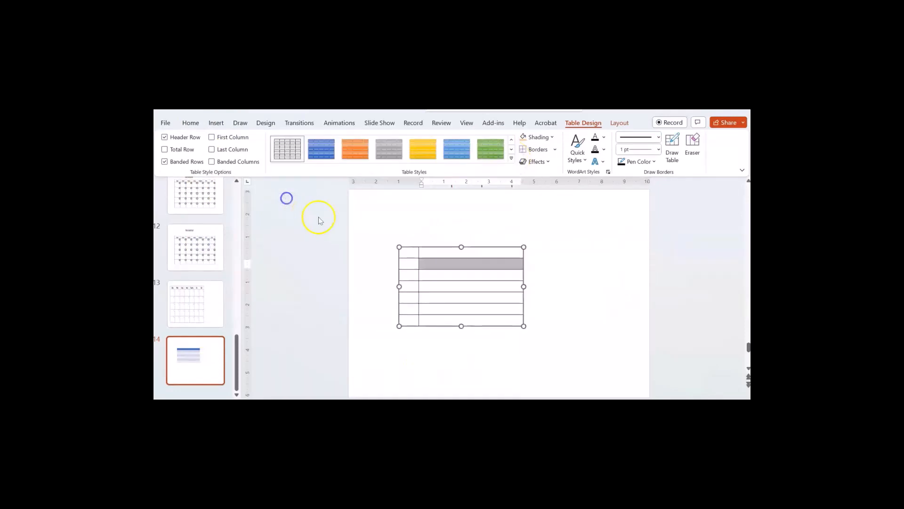
click(427, 248)
drag(427, 249, 406, 217)
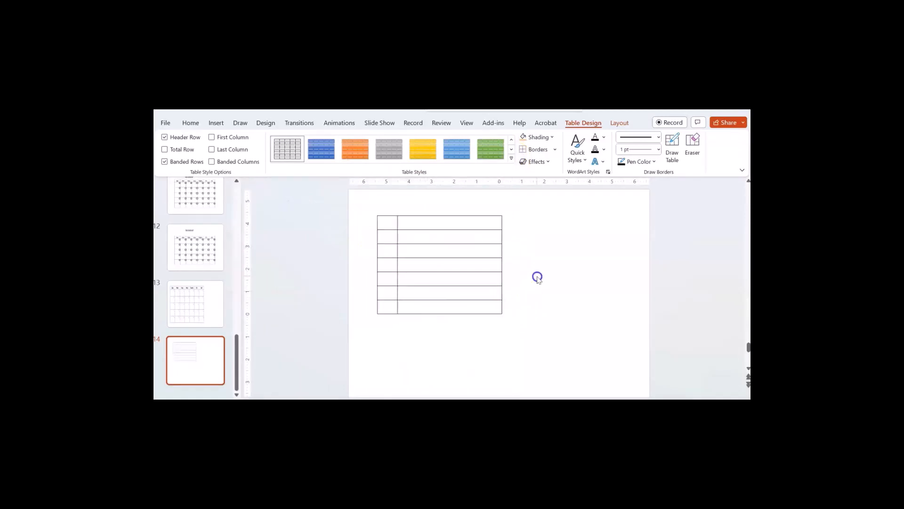
click(537, 277)
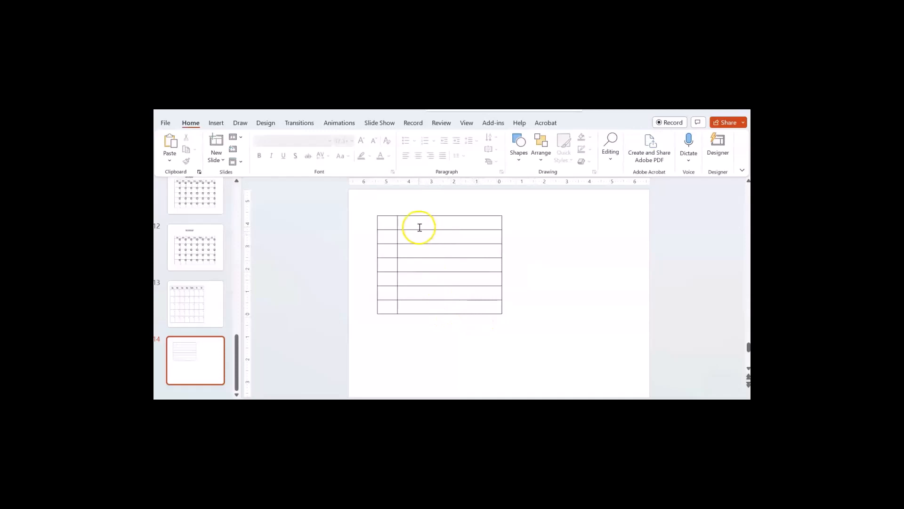
- Select all cells of the table and replace the full grid with inside borders only
drag(419, 225, 434, 275)
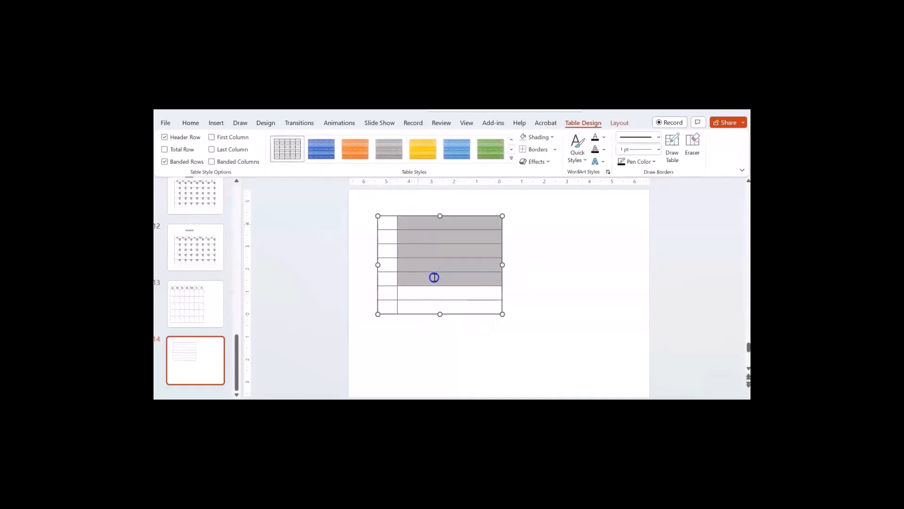
click(388, 225)
drag(388, 224, 470, 306)
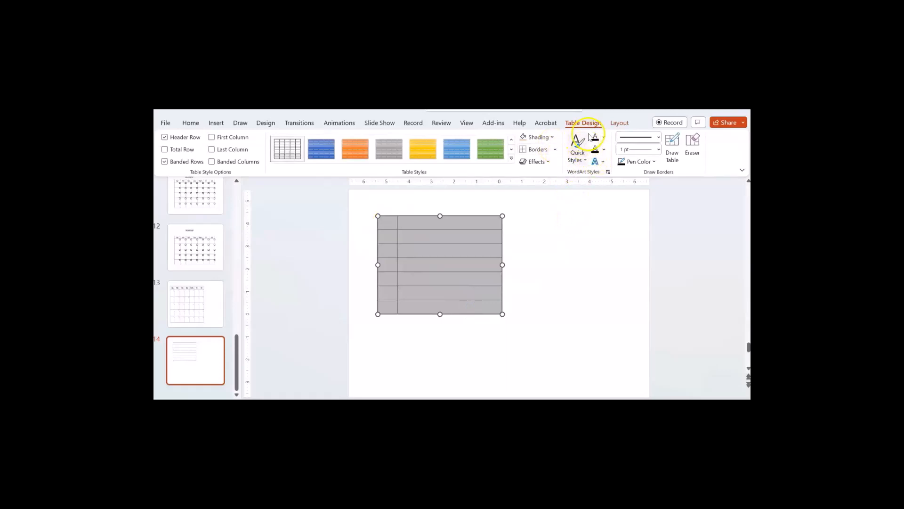
click(554, 150)
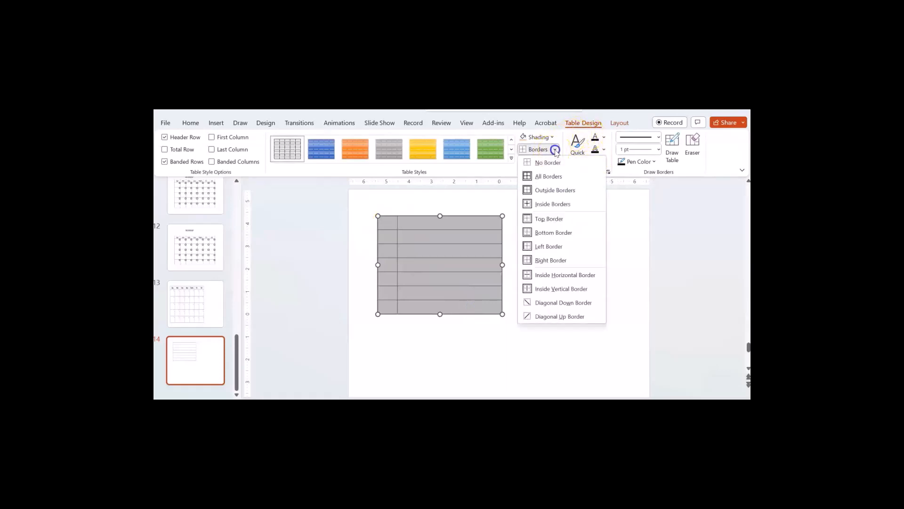
click(548, 176)
click(551, 226)
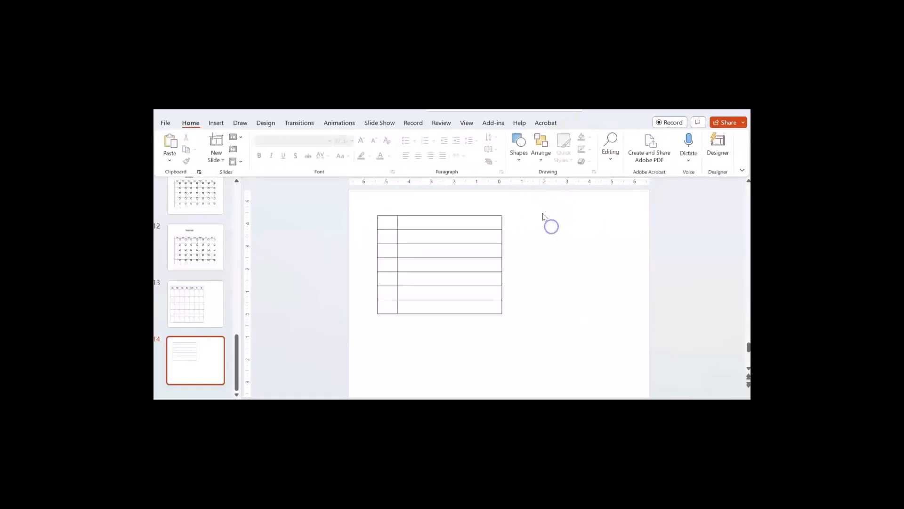
key(ctrl+z)
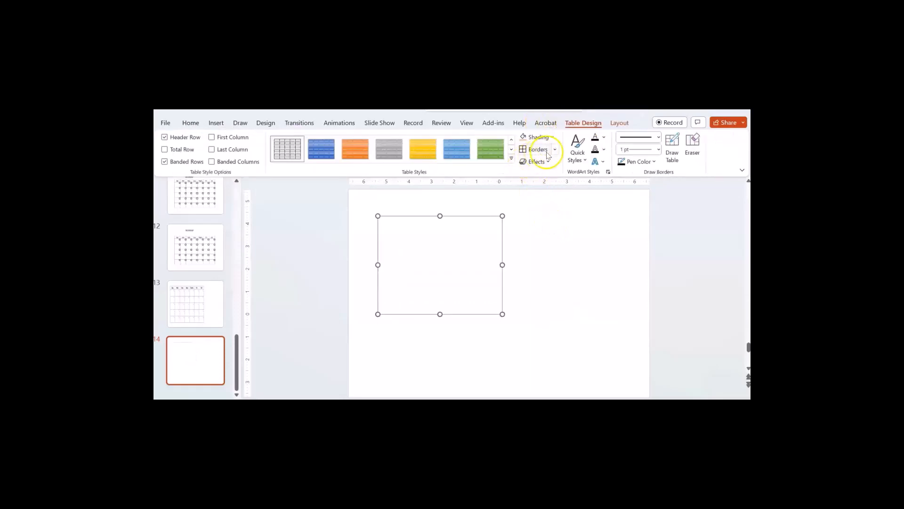
click(556, 150)
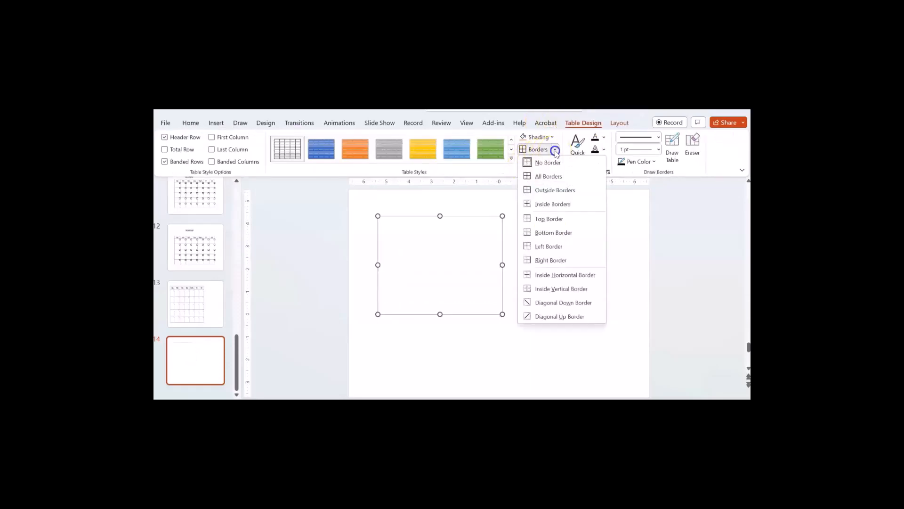
click(554, 203)
click(548, 248)
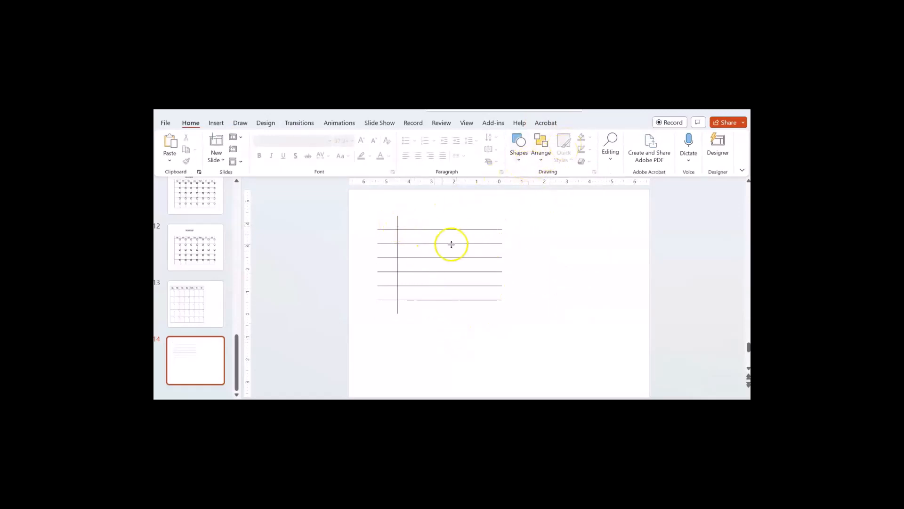
- Remove the right border from all cells of the table's first column
click(418, 245)
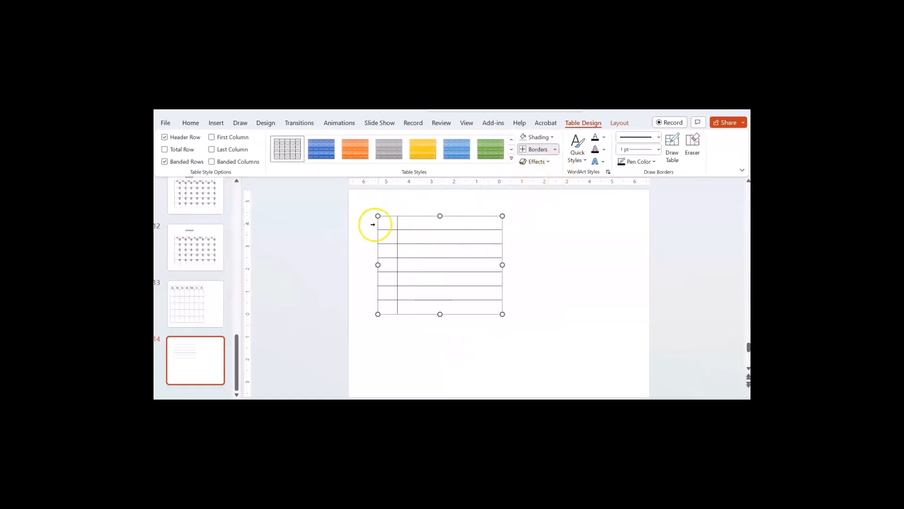
drag(386, 221, 389, 307)
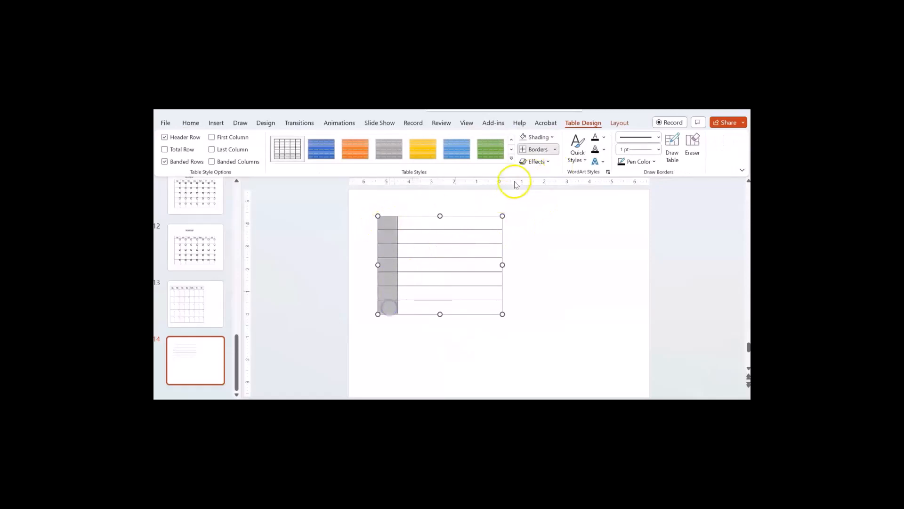
click(556, 150)
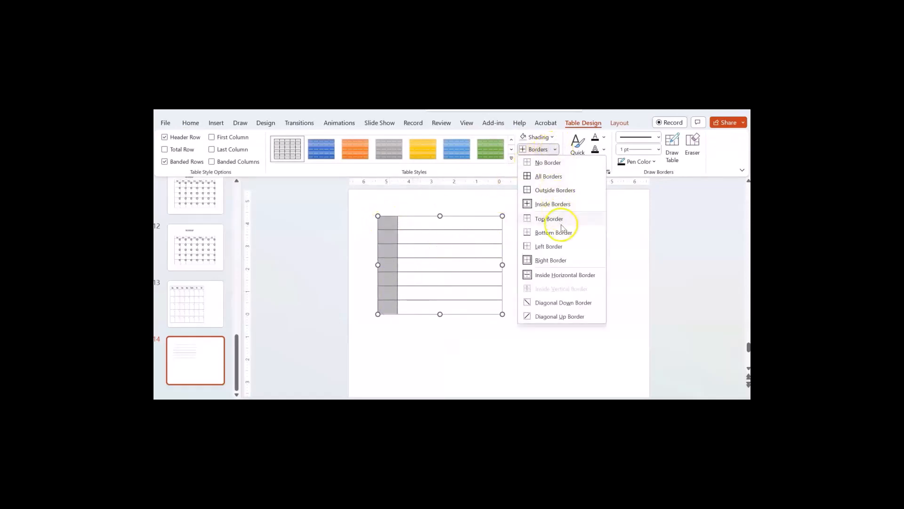
click(567, 262)
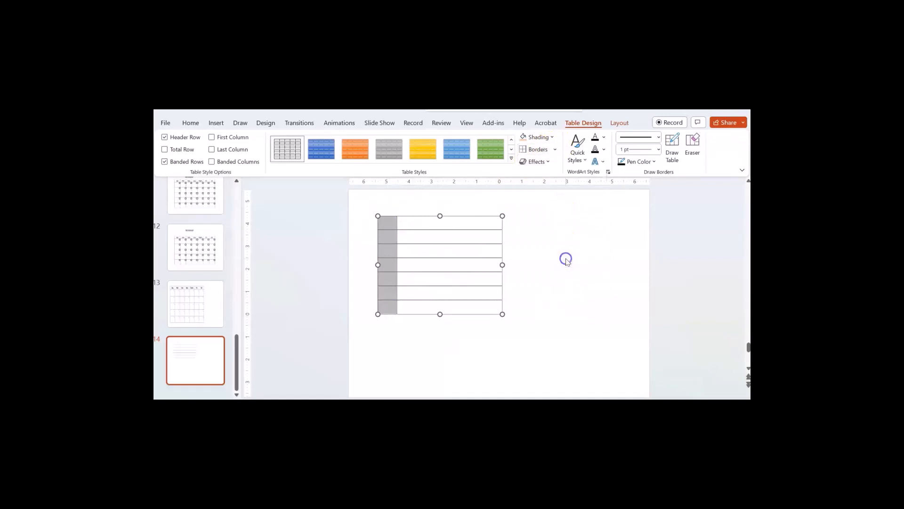
- Try toggling the bottom border on the table's first column
click(555, 149)
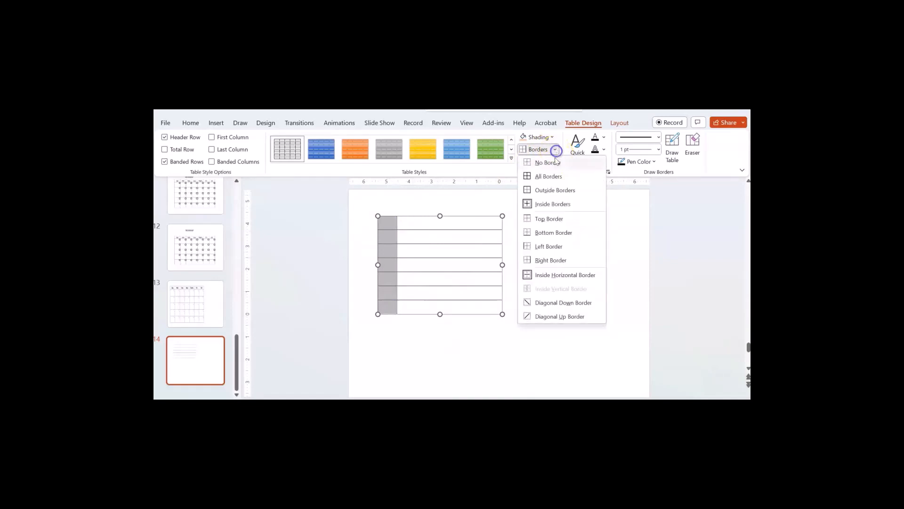
click(562, 233)
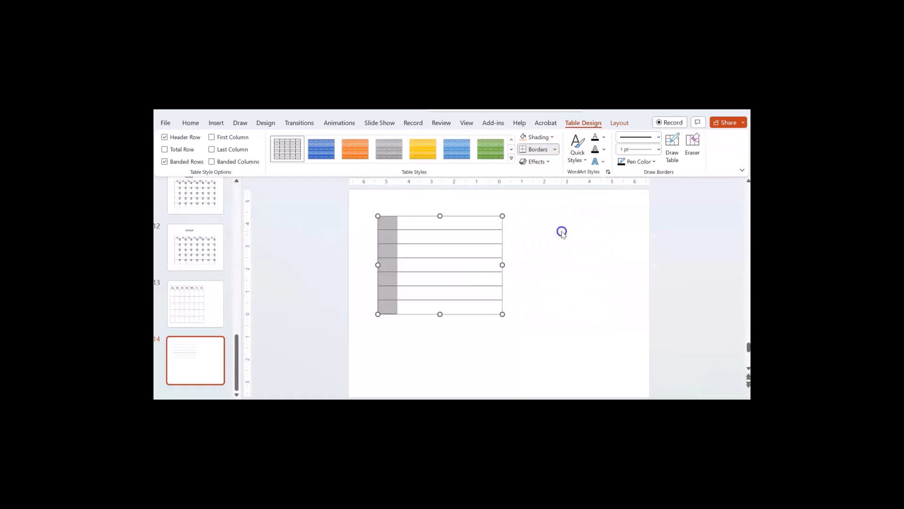
click(530, 230)
click(402, 237)
click(392, 227)
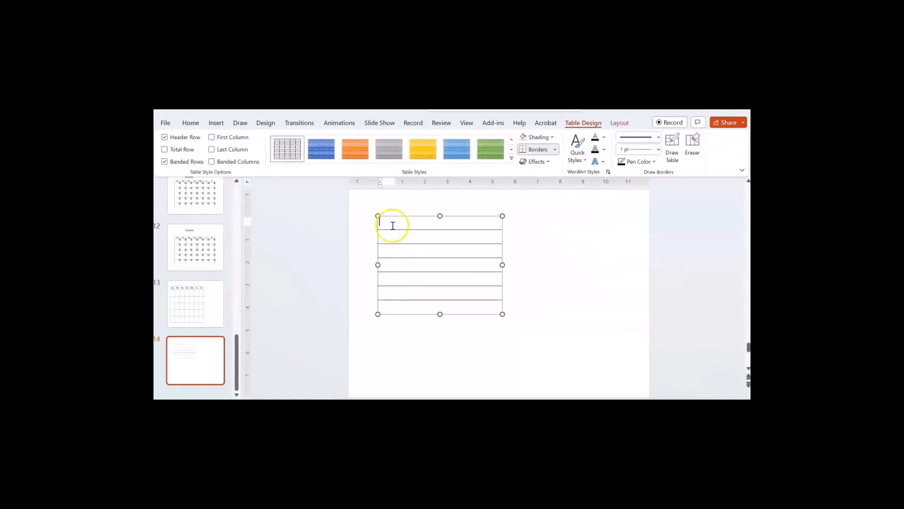
- Remove the inside borders from the first column so only the second column keeps its writing lines
drag(391, 232, 400, 325)
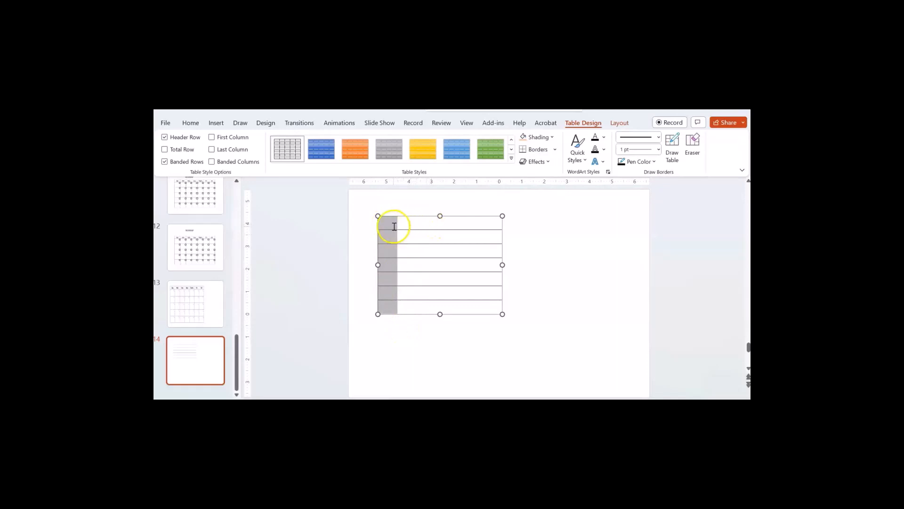
click(556, 150)
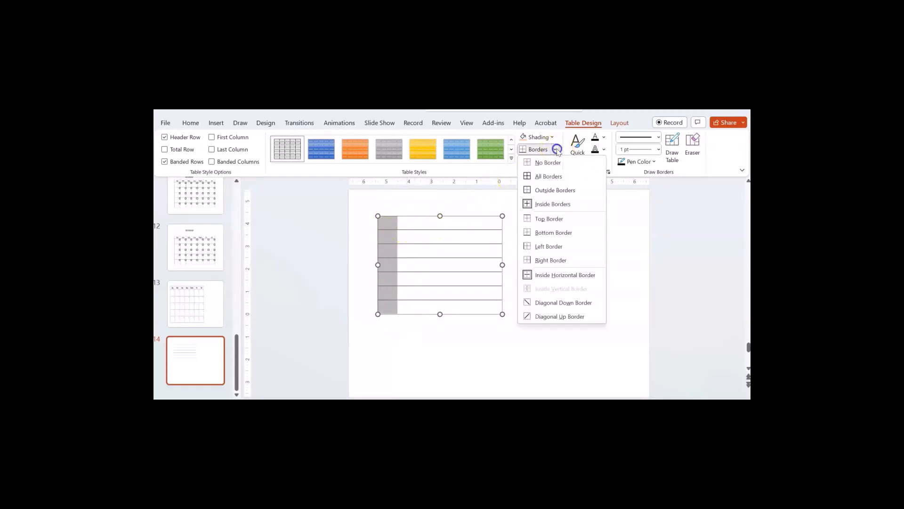
click(556, 203)
click(385, 223)
click(390, 226)
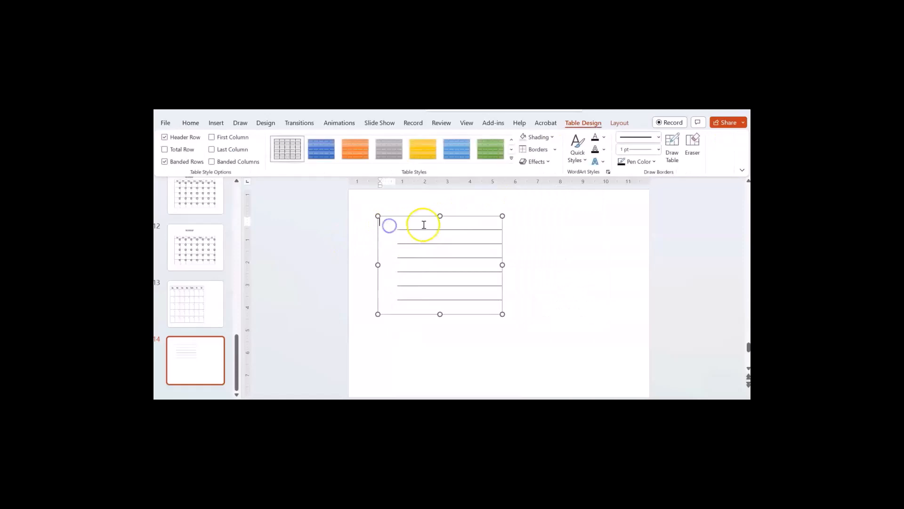
- Stretch the table's right edge close to the slide's right margin and pull its left edge slightly inward
drag(503, 264, 533, 269)
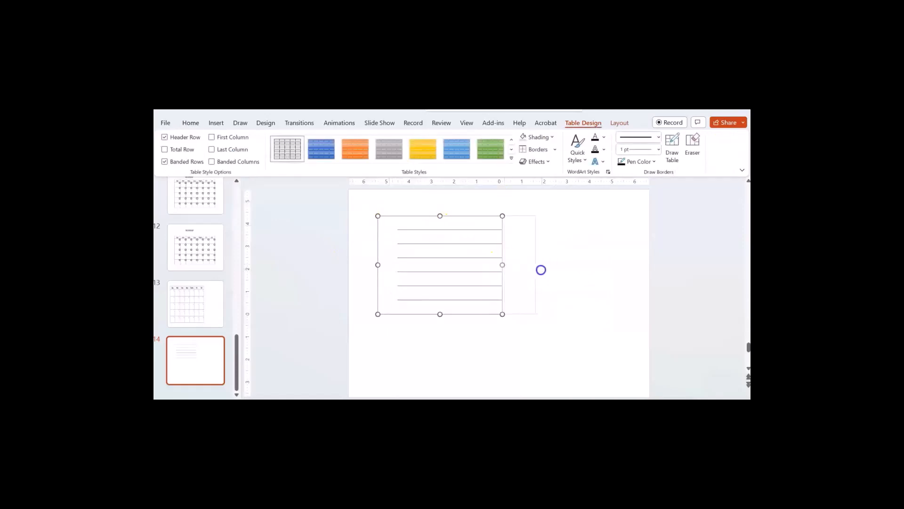
drag(615, 268, 615, 268)
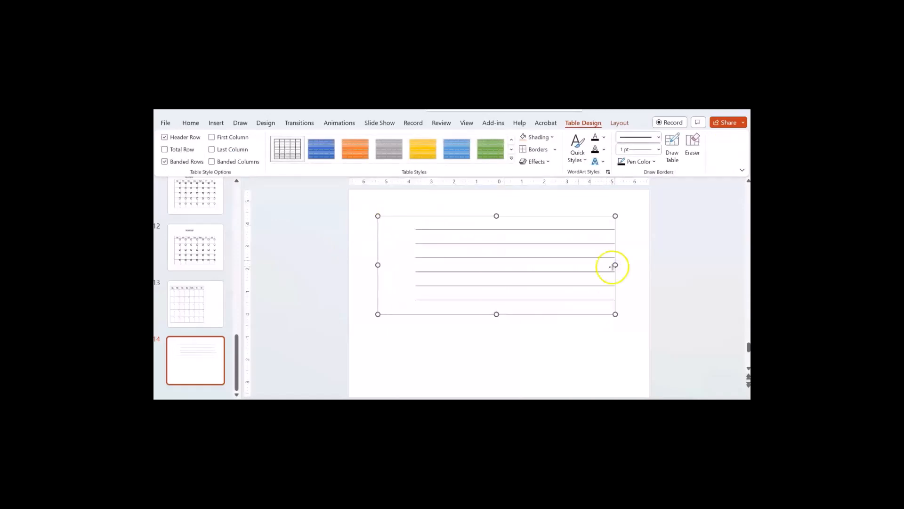
click(399, 226)
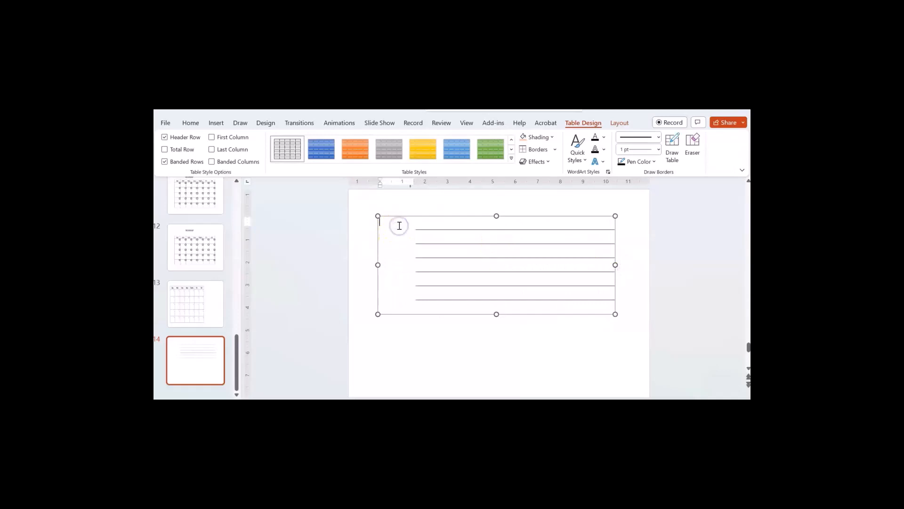
drag(378, 264, 391, 264)
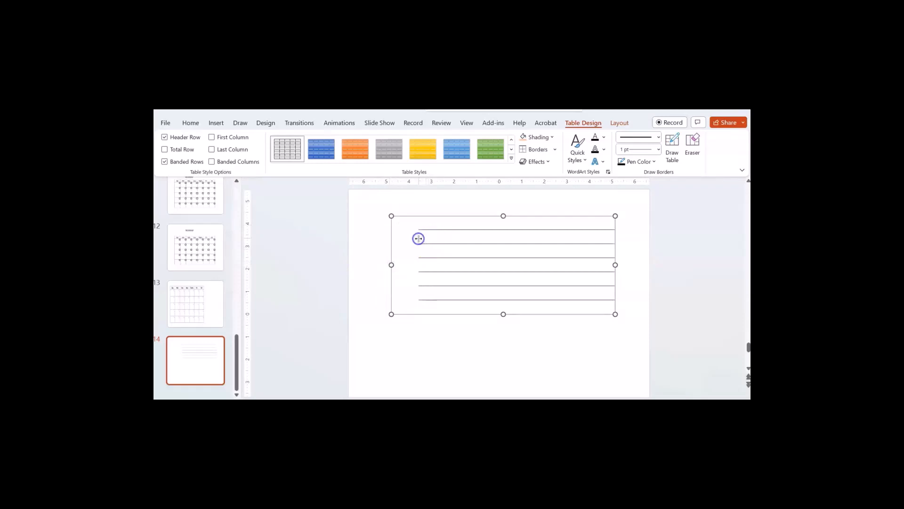
- Draw a small heart shape about 0.43" high and 0.38" wide in the first column, beside the top writing line
click(222, 124)
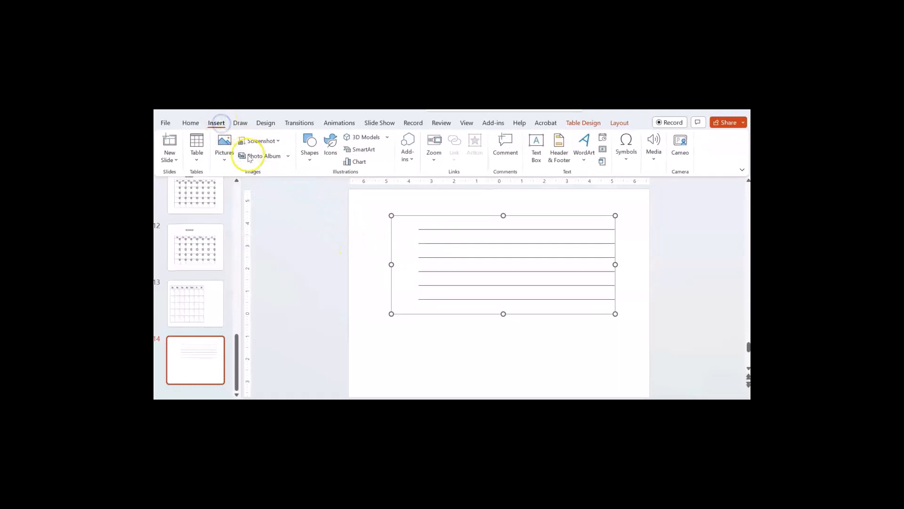
click(308, 157)
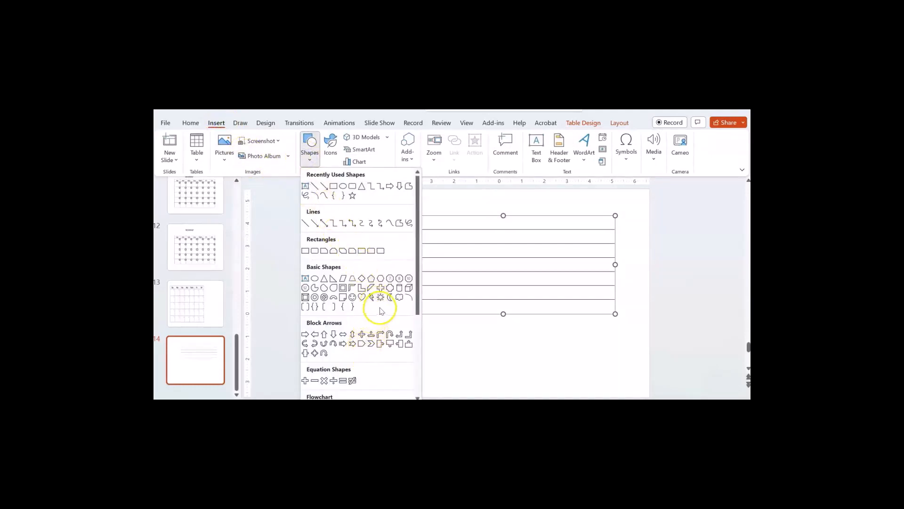
click(361, 297)
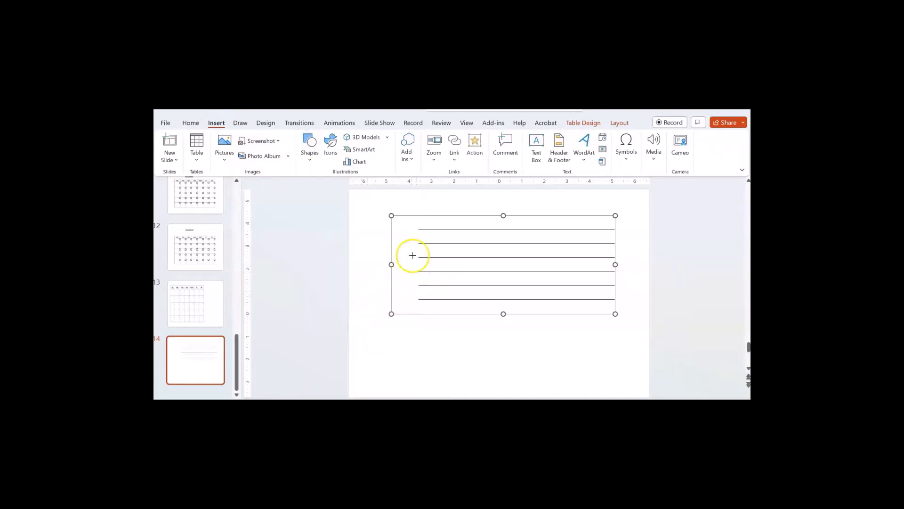
drag(410, 229, 407, 228)
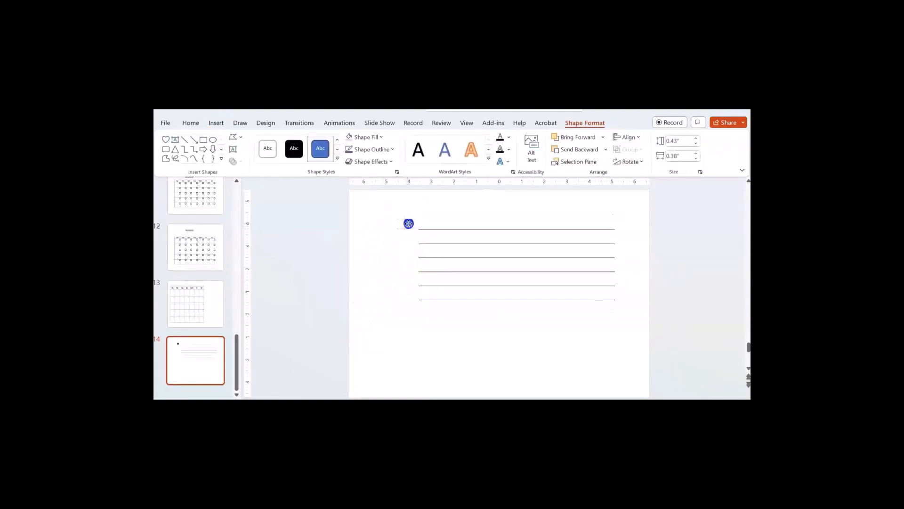
click(408, 224)
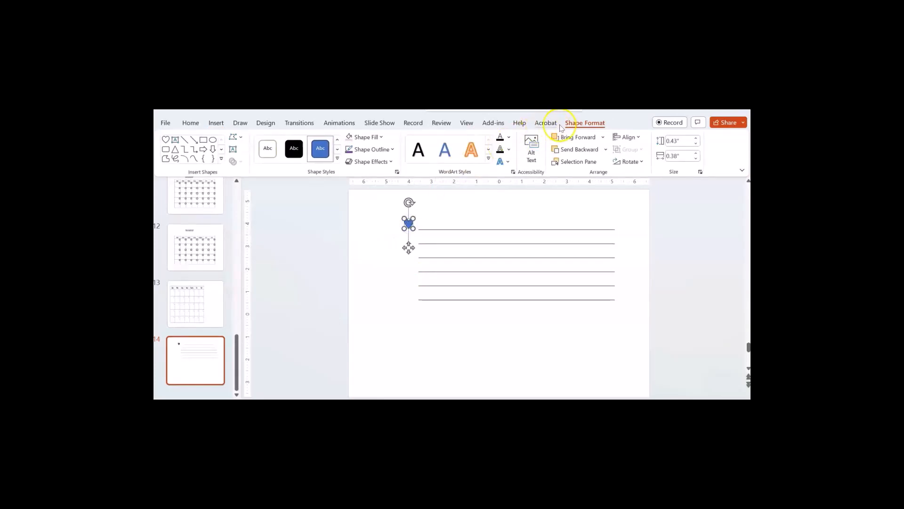
- Give the heart a white fill and a thin black outline
click(382, 137)
click(351, 161)
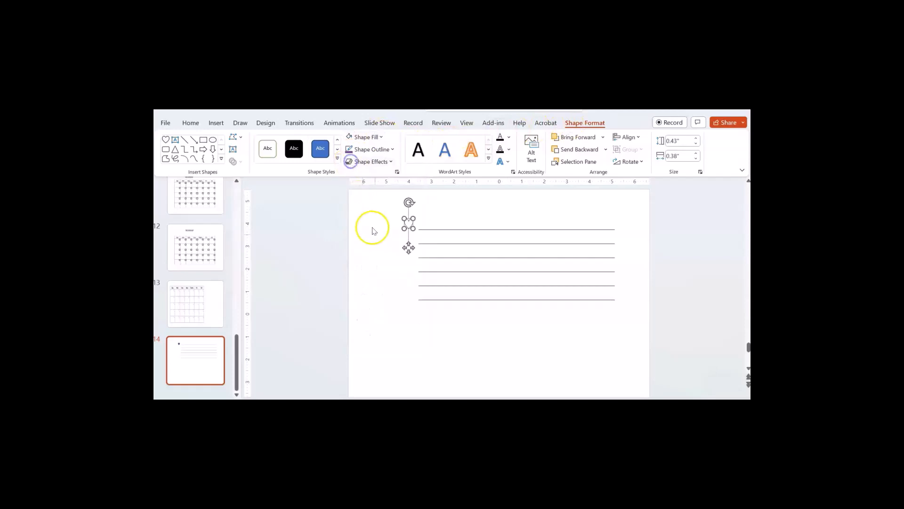
click(370, 226)
click(409, 220)
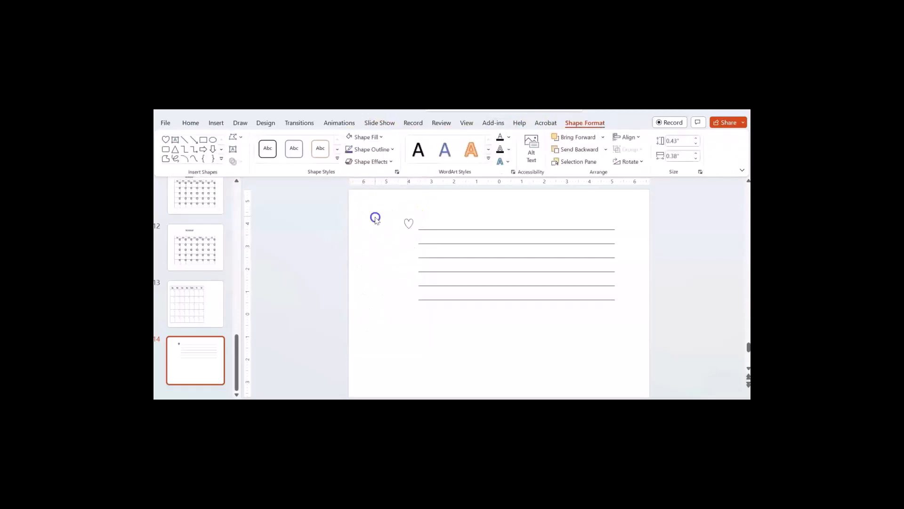
- Draw a rectangle about 0.43" high and 0.48" wide in the first column, beside the second writing line
click(376, 218)
click(413, 238)
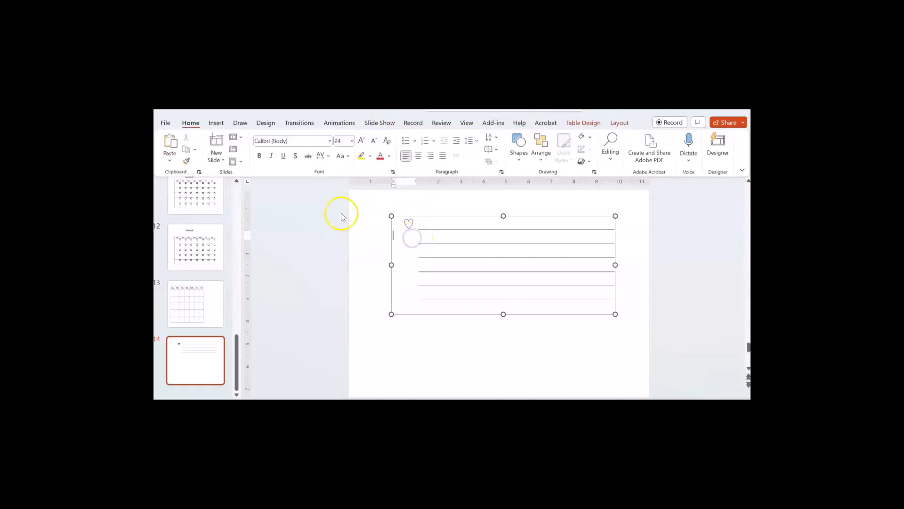
click(217, 123)
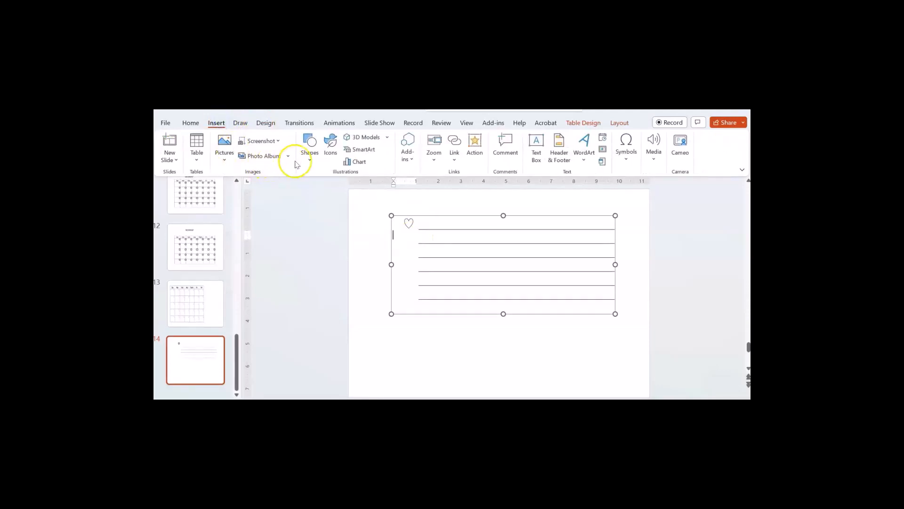
click(309, 143)
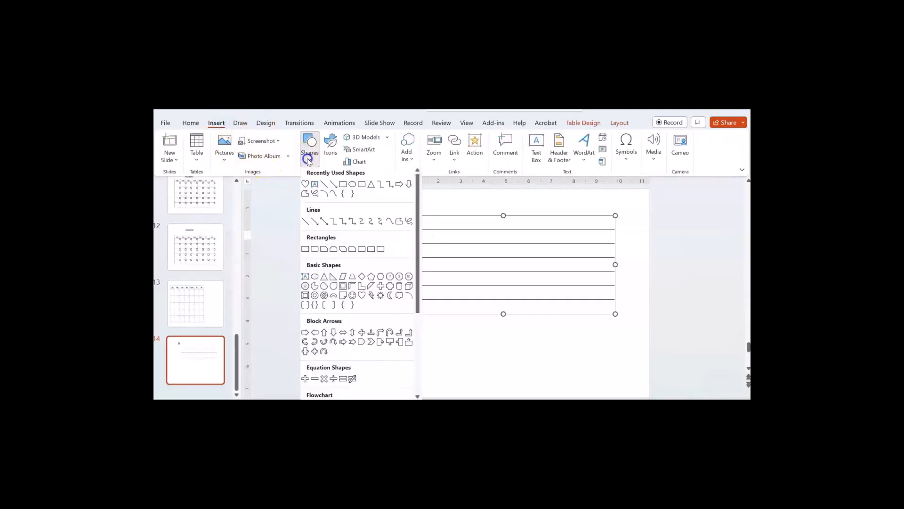
click(352, 186)
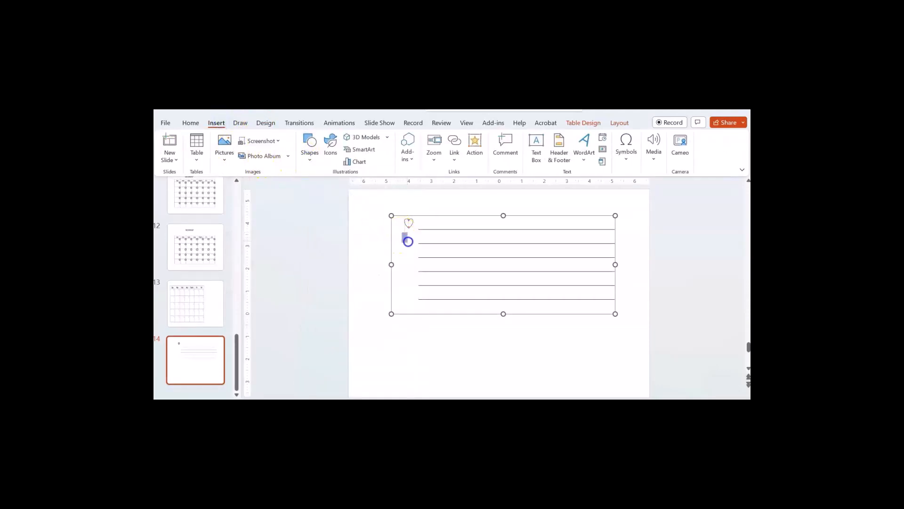
drag(412, 244, 413, 243)
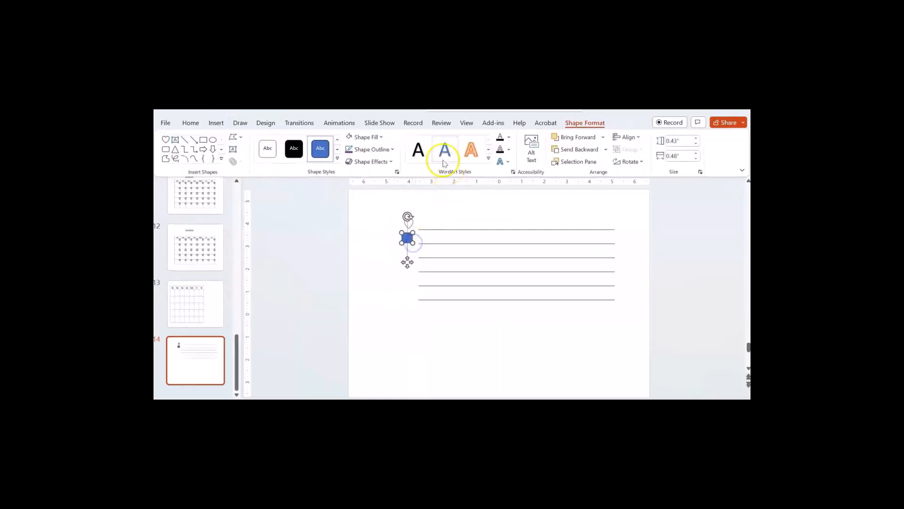
- Give the small rectangle a white fill and a black outline 2¼ pt thick
click(373, 238)
click(407, 239)
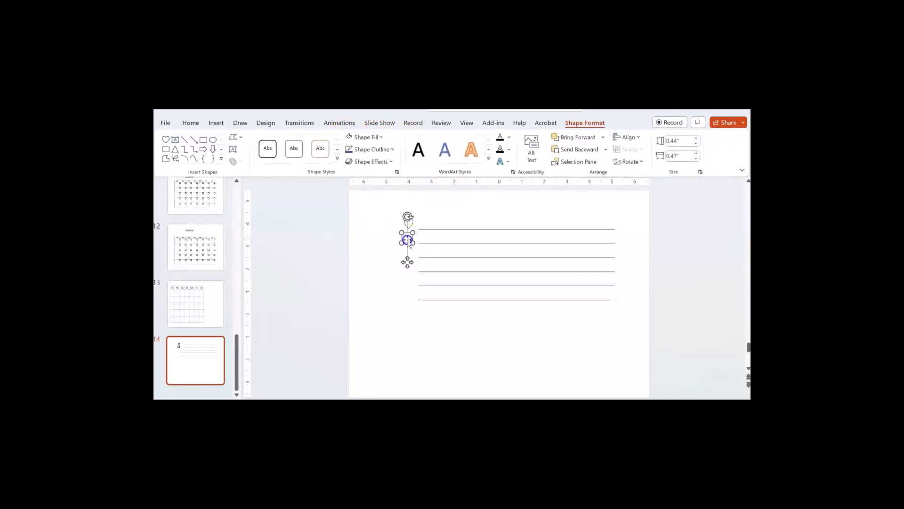
click(384, 263)
click(401, 239)
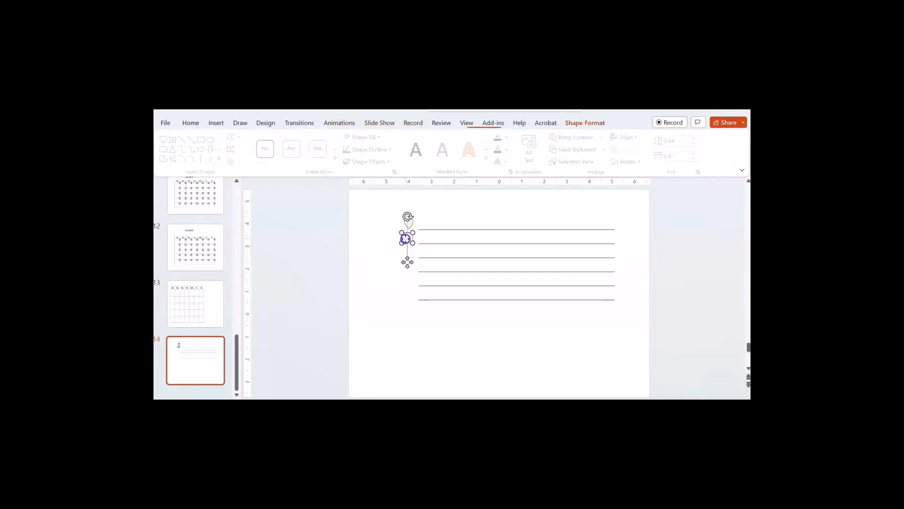
click(393, 150)
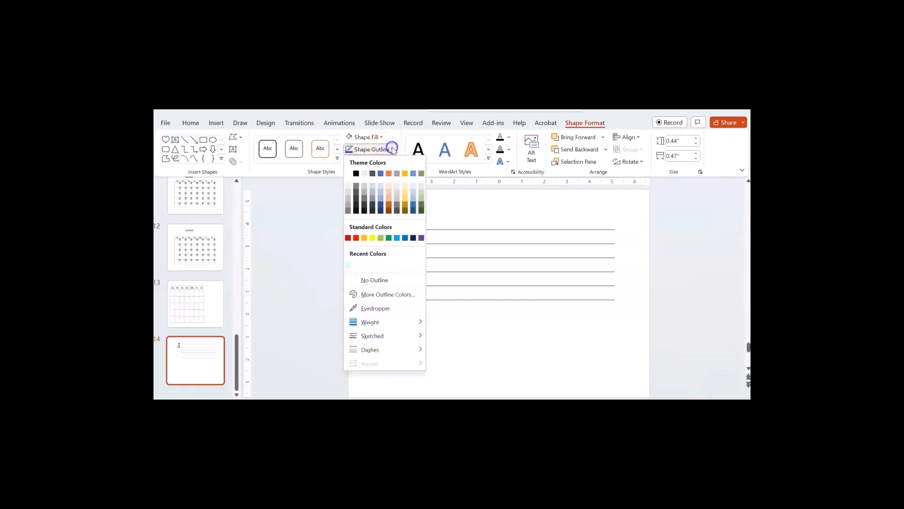
mouse_move(409, 325)
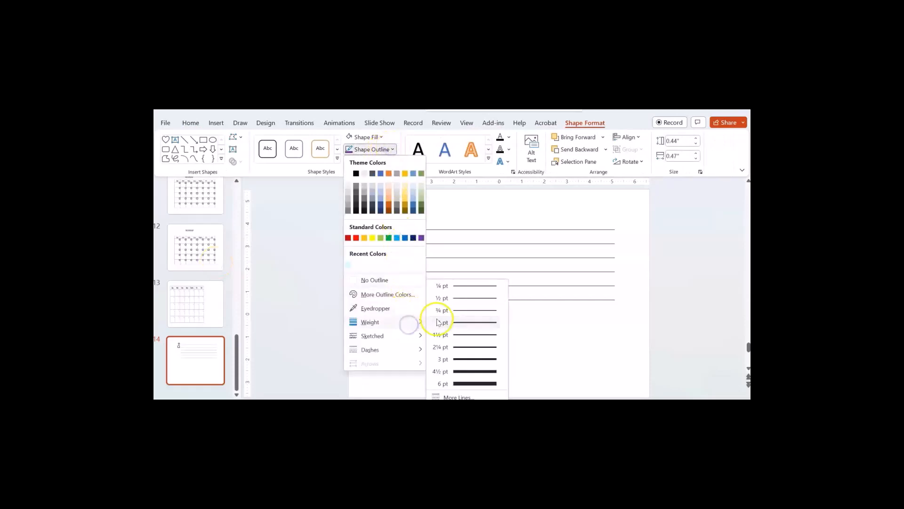
click(464, 345)
click(403, 325)
click(371, 326)
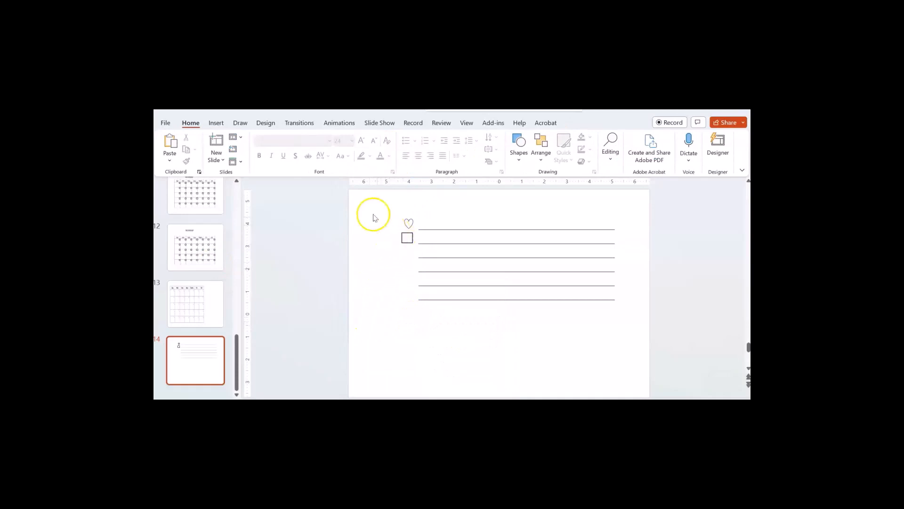
- Draw an oval about 0.44" high and 0.48" wide in the first column, beside the third writing line
click(217, 124)
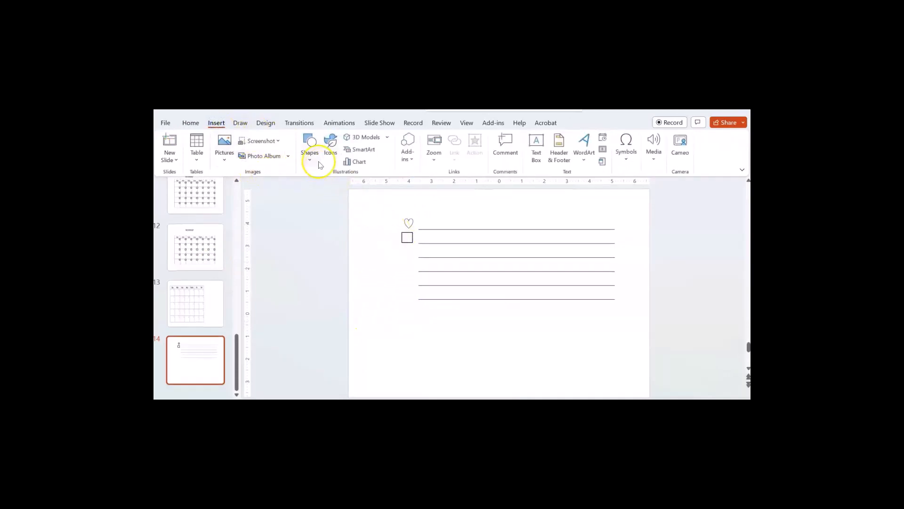
click(310, 145)
click(349, 185)
drag(402, 248, 414, 257)
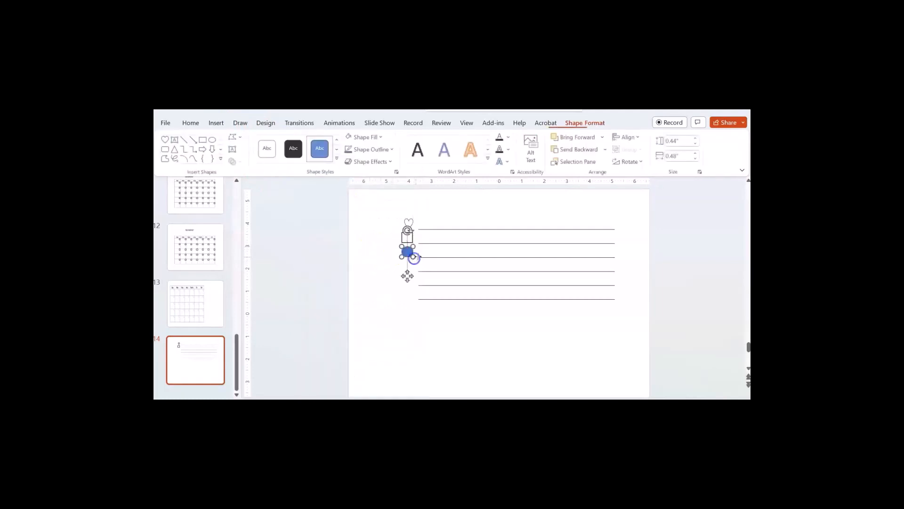
- Give the oval a white fill and a black outline 1½ pt thick
click(350, 138)
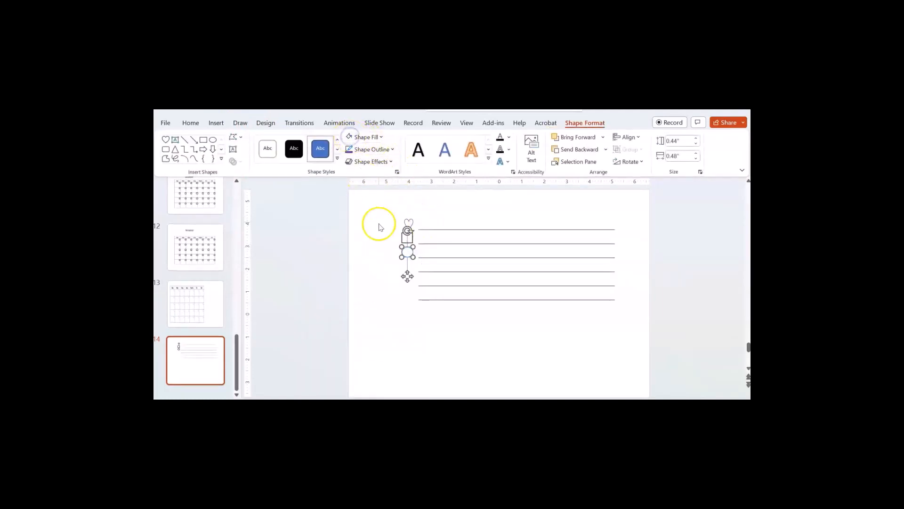
click(389, 235)
click(407, 253)
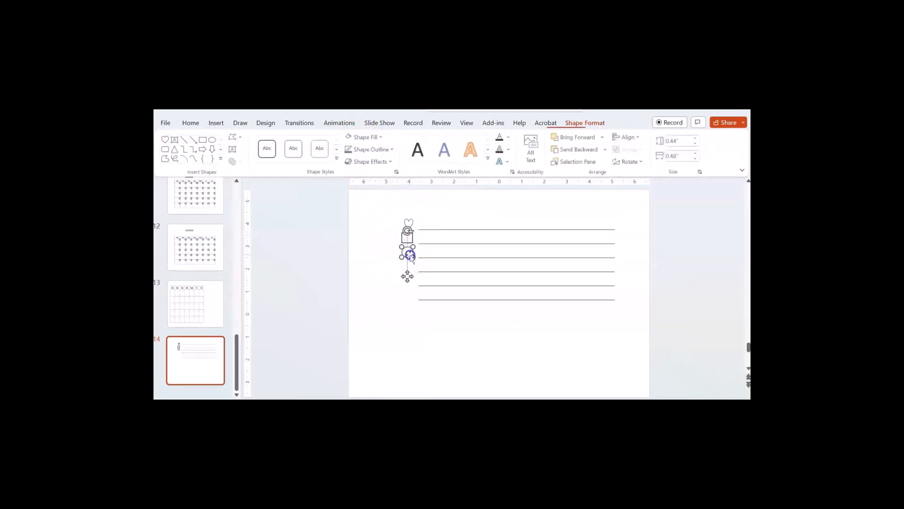
click(392, 149)
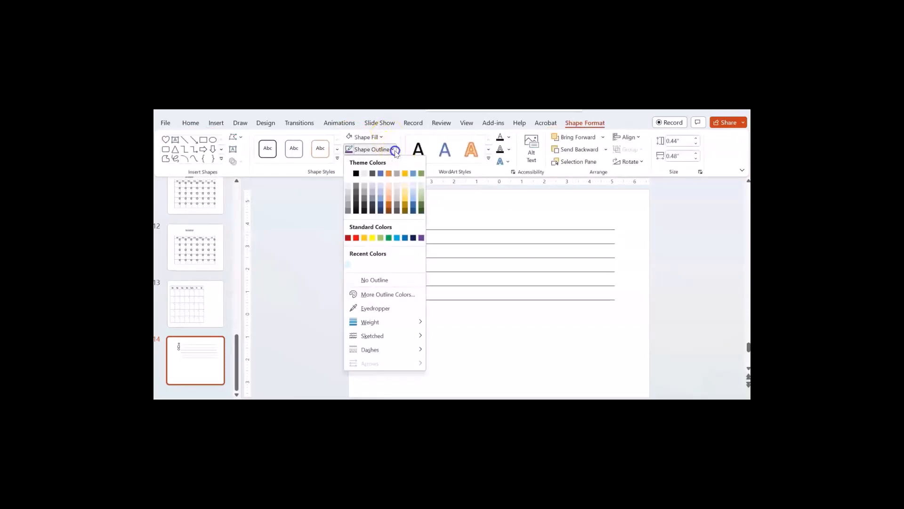
mouse_move(403, 325)
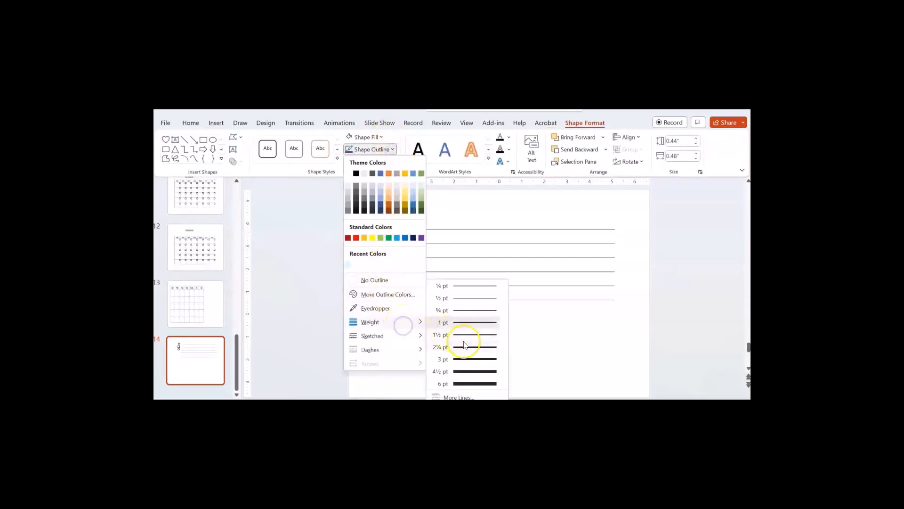
click(465, 335)
click(409, 325)
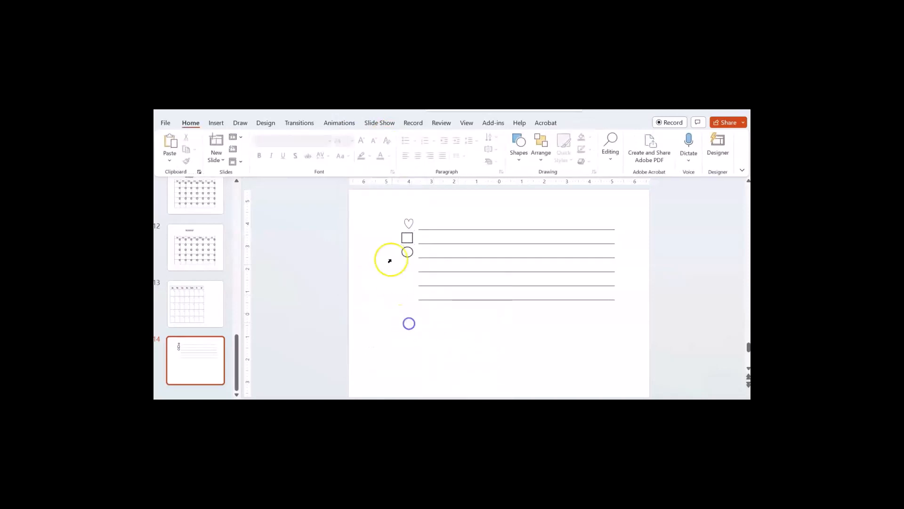
- Place copies of the square and circle alternately beside the fourth, fifth and sixth writing lines
click(407, 237)
right_click(407, 238)
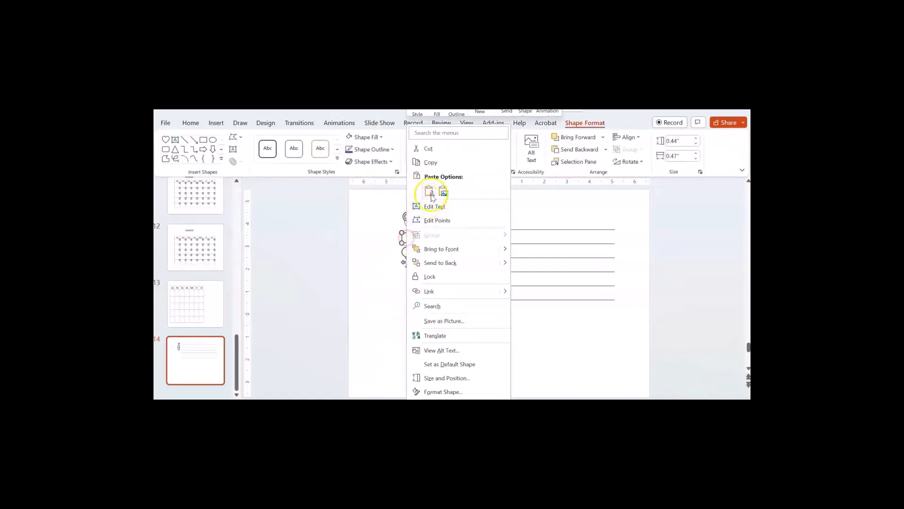
click(431, 162)
click(406, 280)
right_click(405, 266)
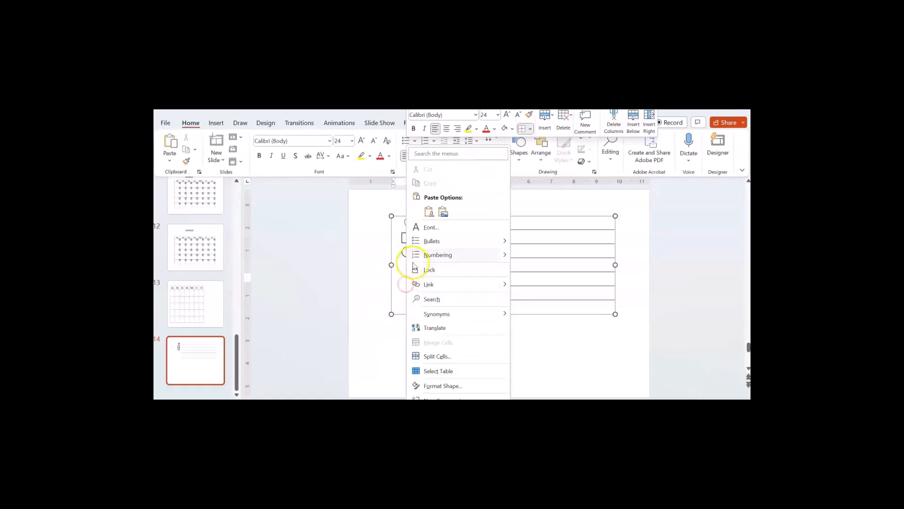
click(425, 213)
drag(412, 241, 414, 265)
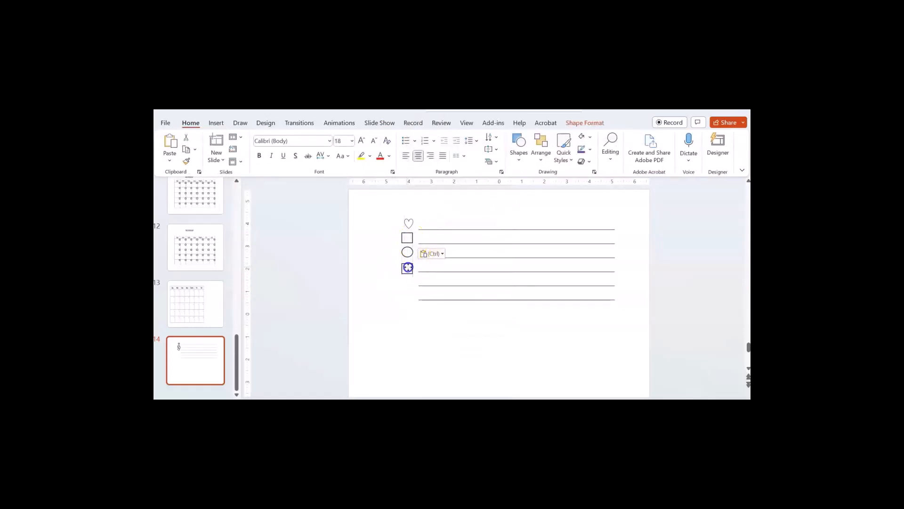
drag(408, 266, 408, 266)
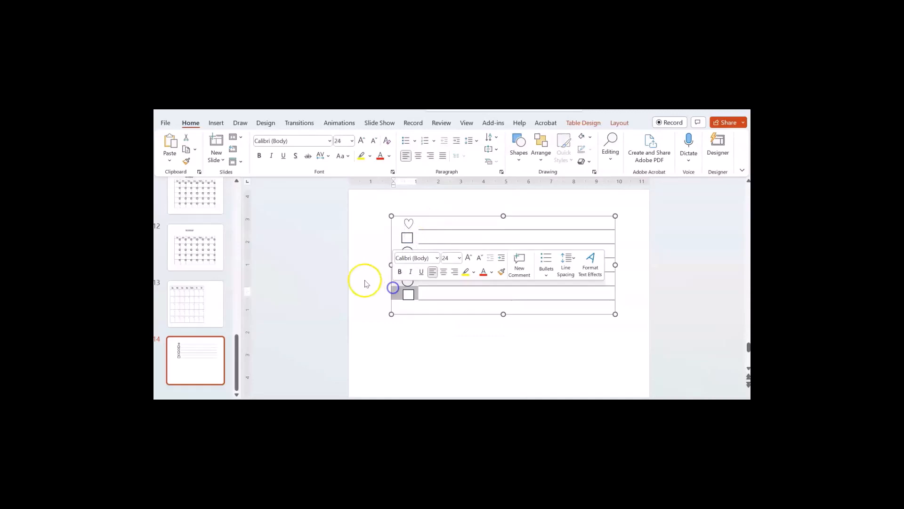
- Select the table with all its bullet shapes and look at the option for saving the selection as a picture
click(364, 279)
drag(372, 210, 641, 330)
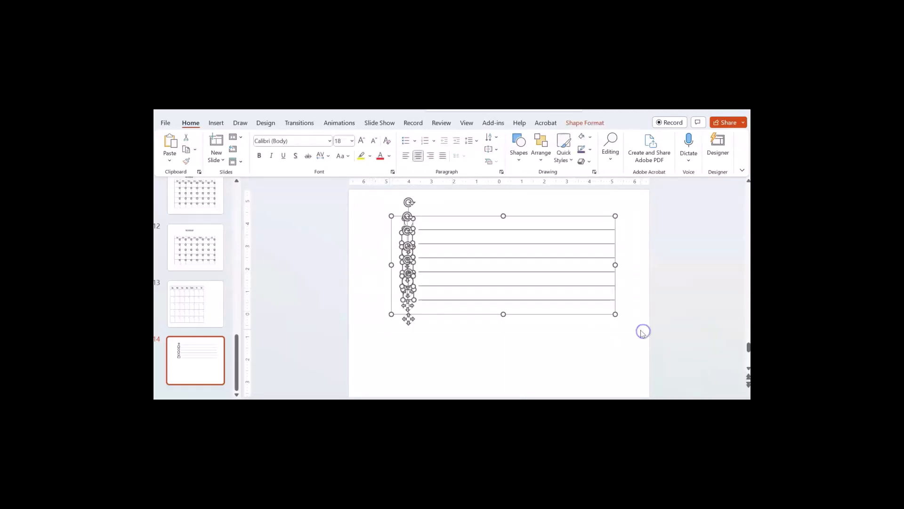
right_click(593, 315)
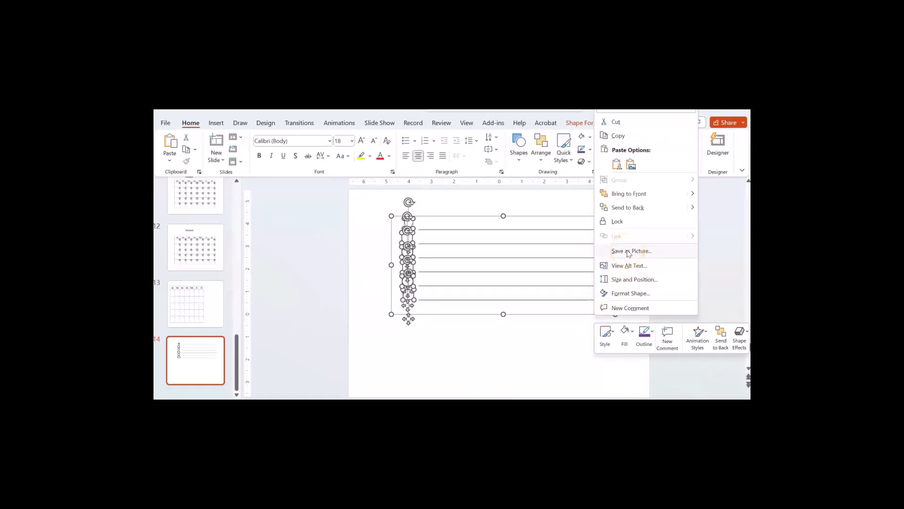
click(505, 348)
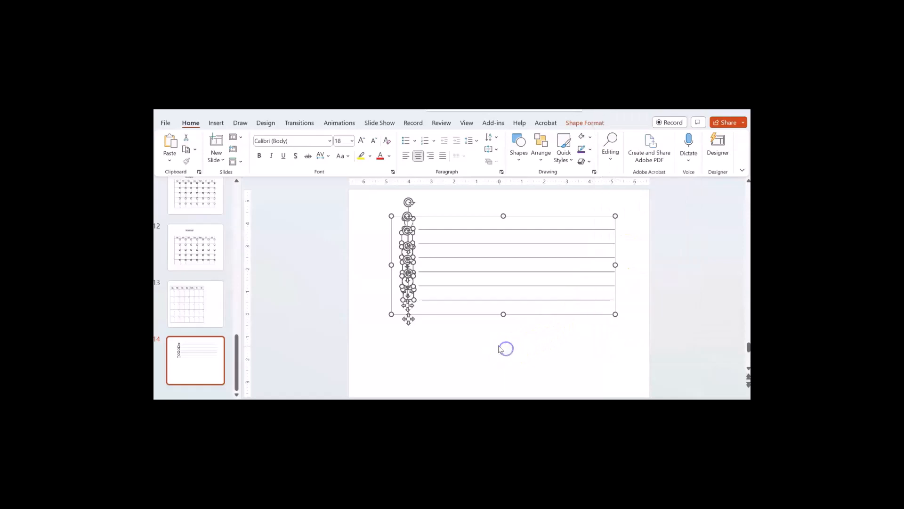
click(498, 345)
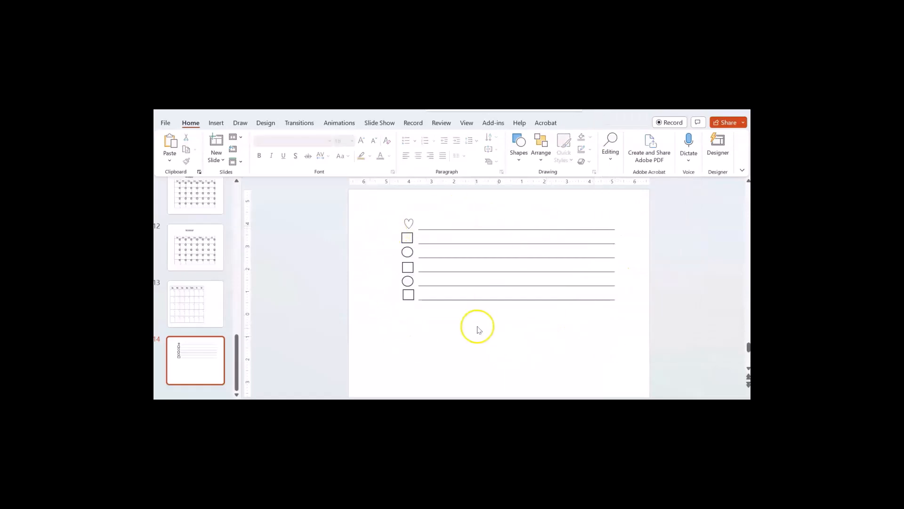
- Narrow the table by pulling its right edge in to the slide's vertical centre line
click(517, 265)
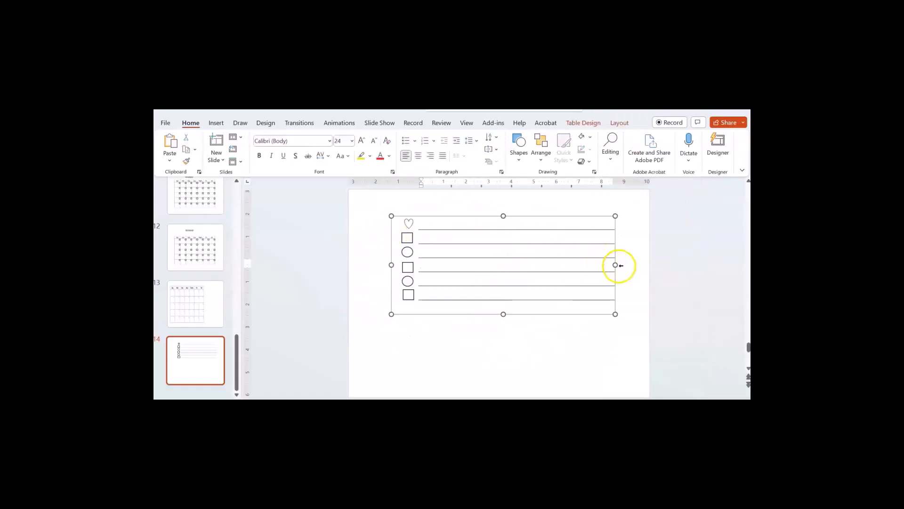
drag(616, 265, 498, 275)
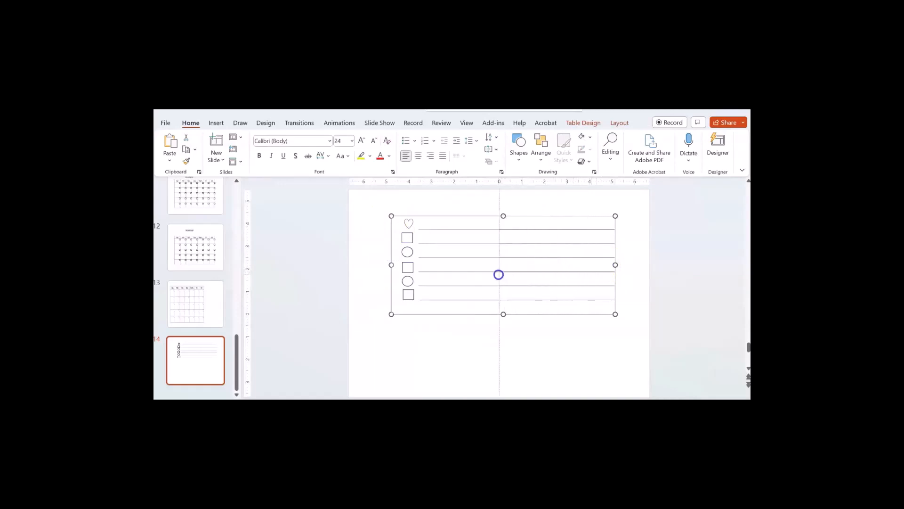
drag(498, 275, 498, 274)
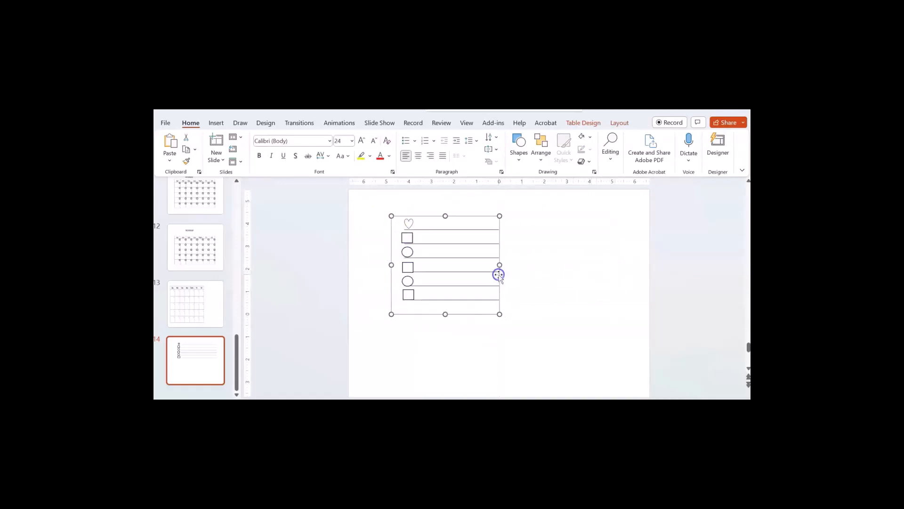
click(583, 273)
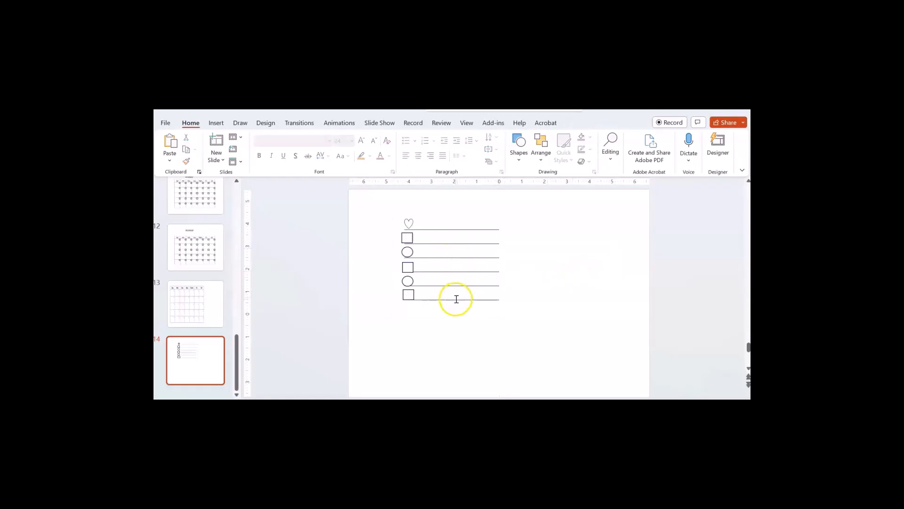
click(493, 269)
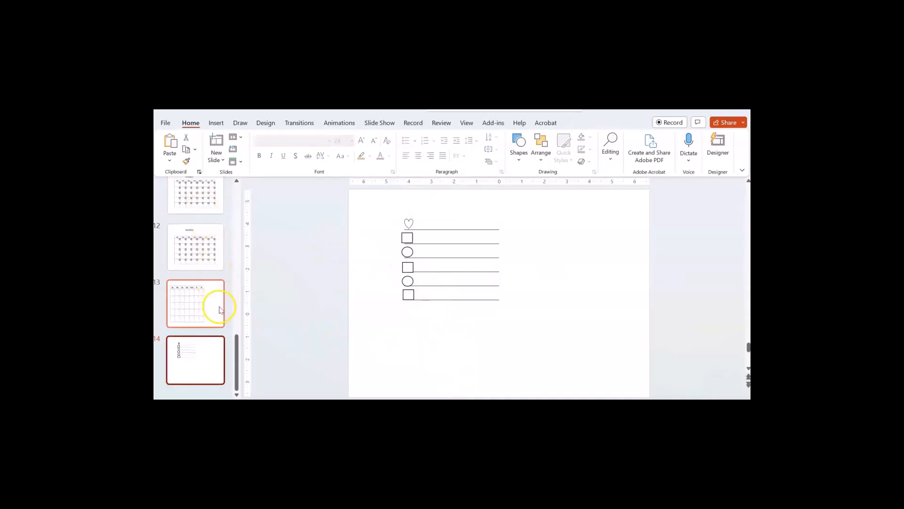
- Widen the table so its right edge sits close to the slide's right margin, with the lines starting beside the bullets
click(479, 251)
drag(501, 263, 623, 262)
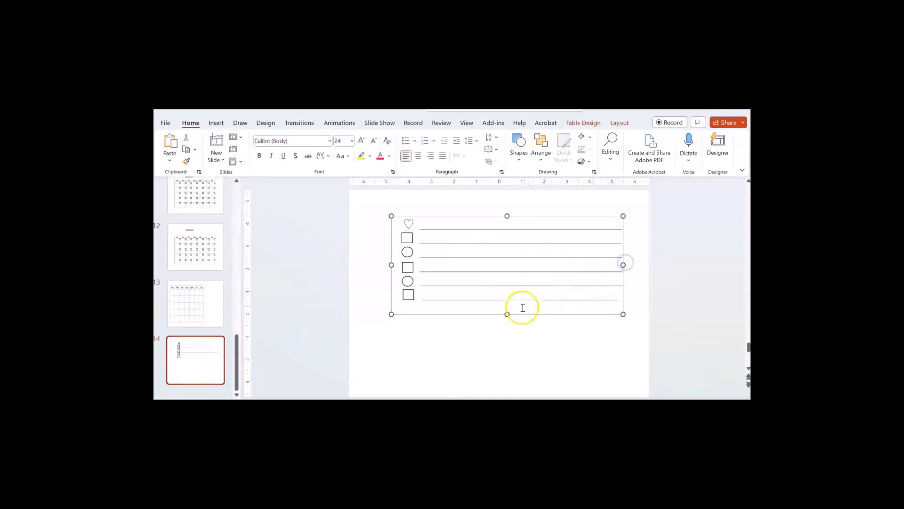
click(504, 341)
click(473, 282)
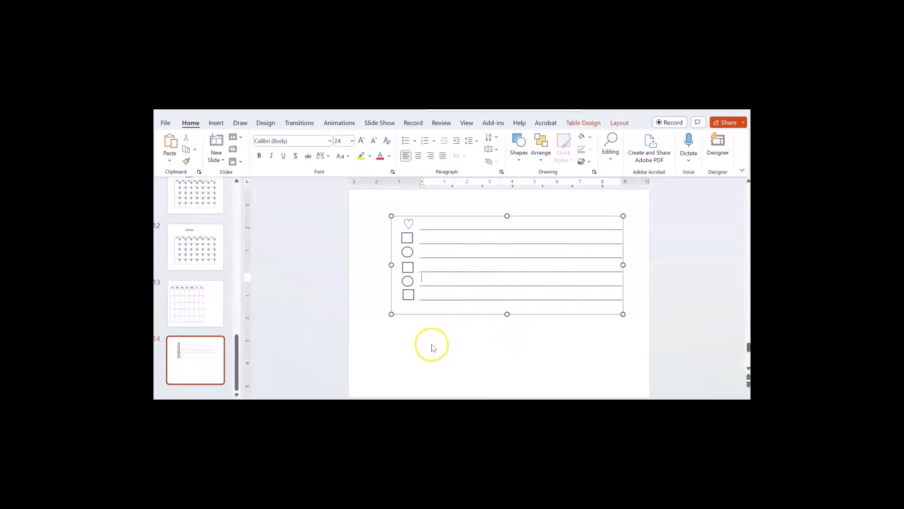
- Replace the heart beside the top writing line with a copy of the circle bullet
click(407, 226)
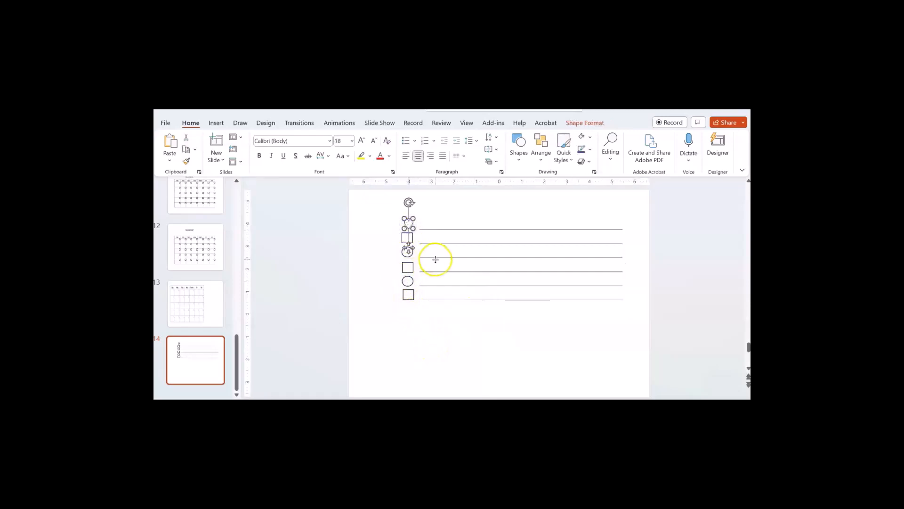
key(Delete)
click(409, 253)
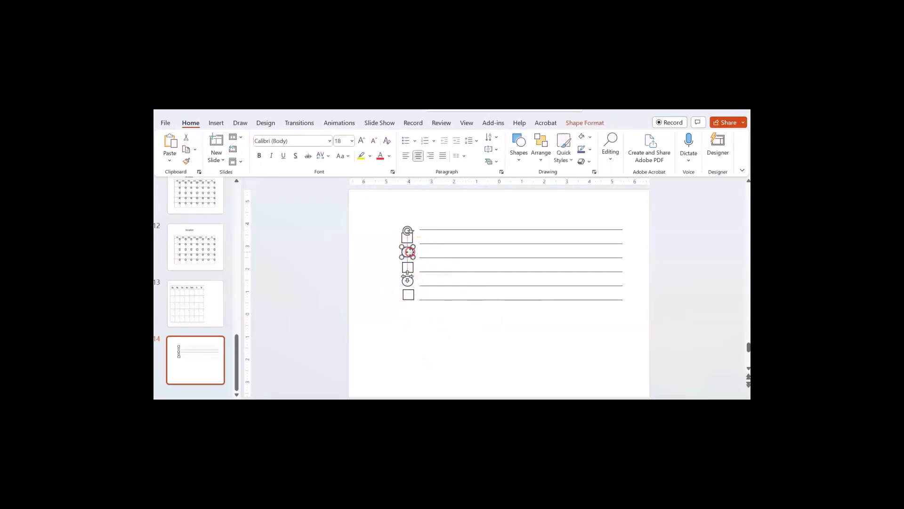
right_click(409, 253)
click(443, 131)
right_click(403, 212)
click(429, 212)
drag(428, 214, 411, 234)
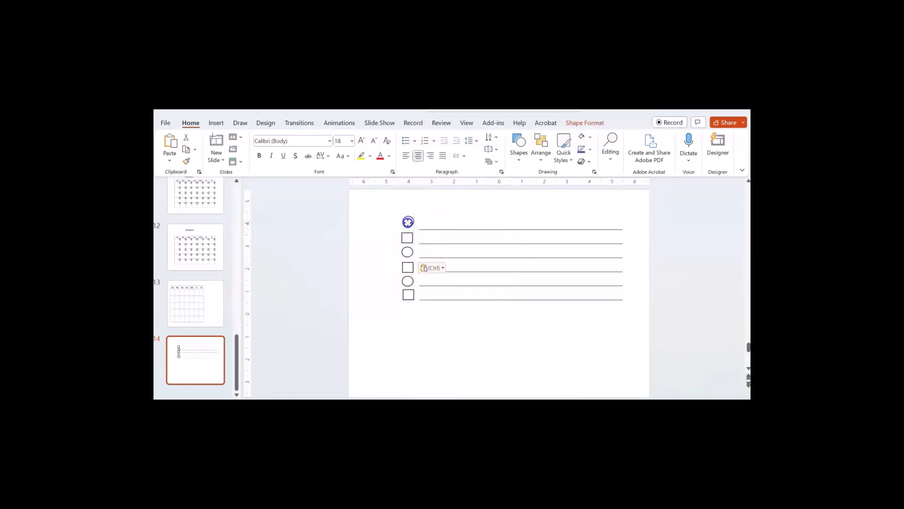
click(461, 335)
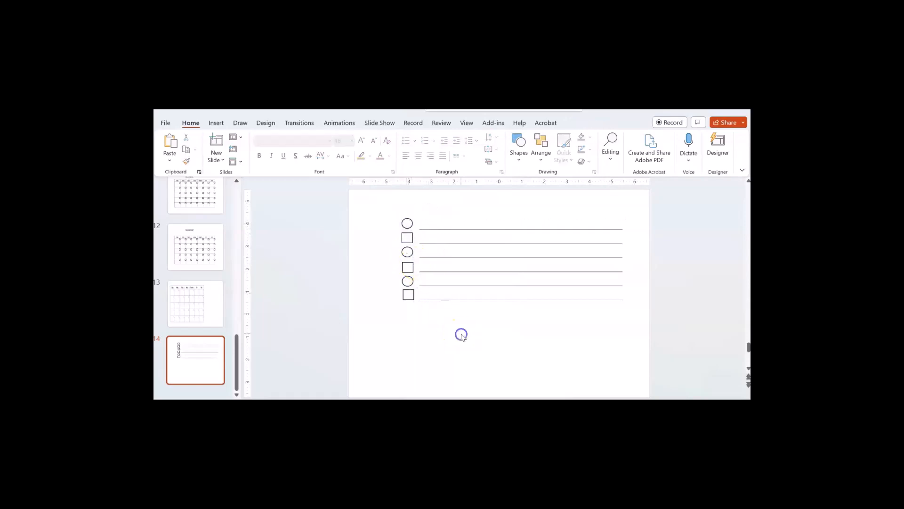